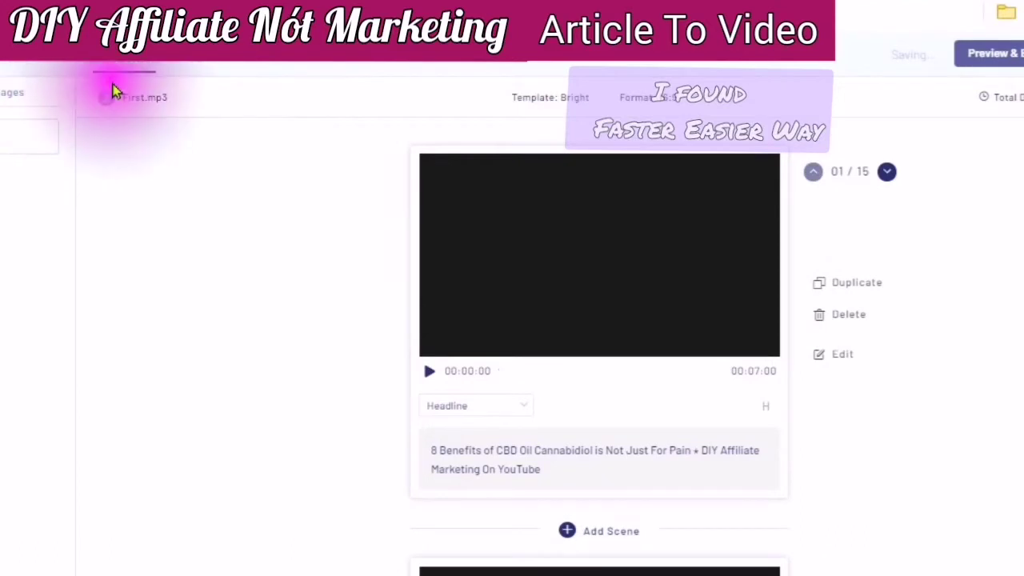
Step: Examine the headline scene and the second storyboard scene, selecting each scene's caption text
scroll(112, 100, "up", 1)
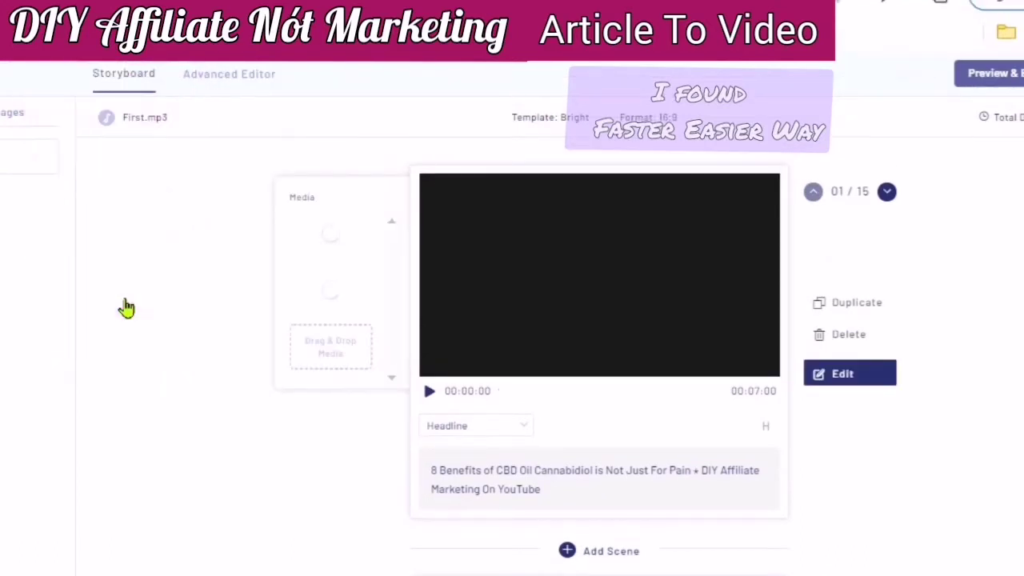
left_click(64, 277)
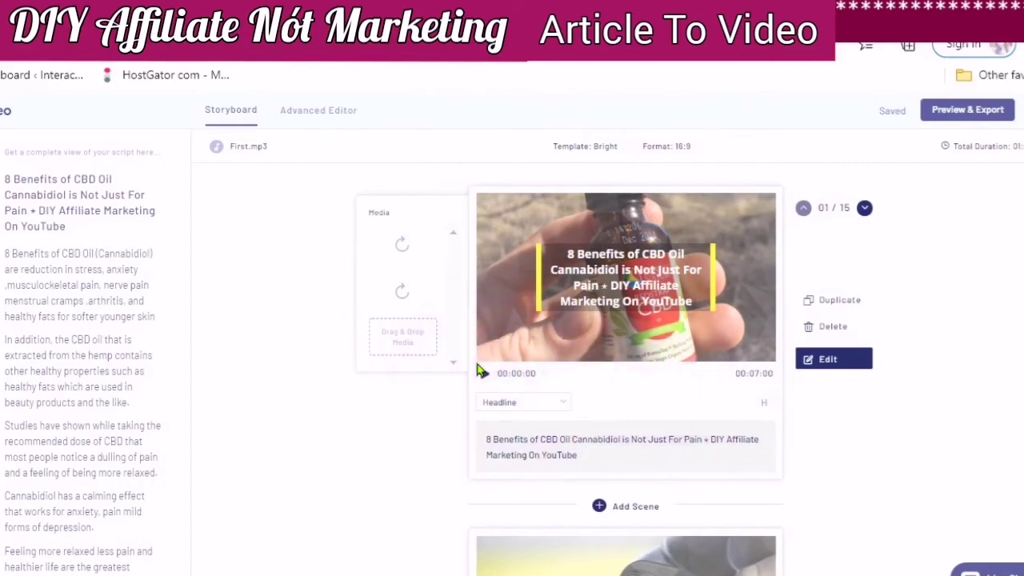
left_click(484, 448)
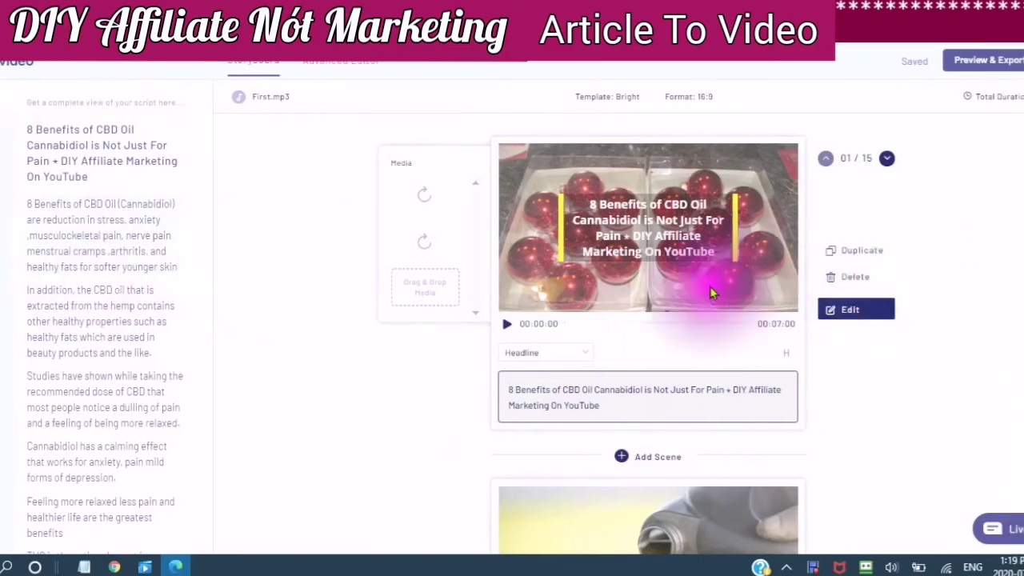
scroll(560, 304, "down", 5)
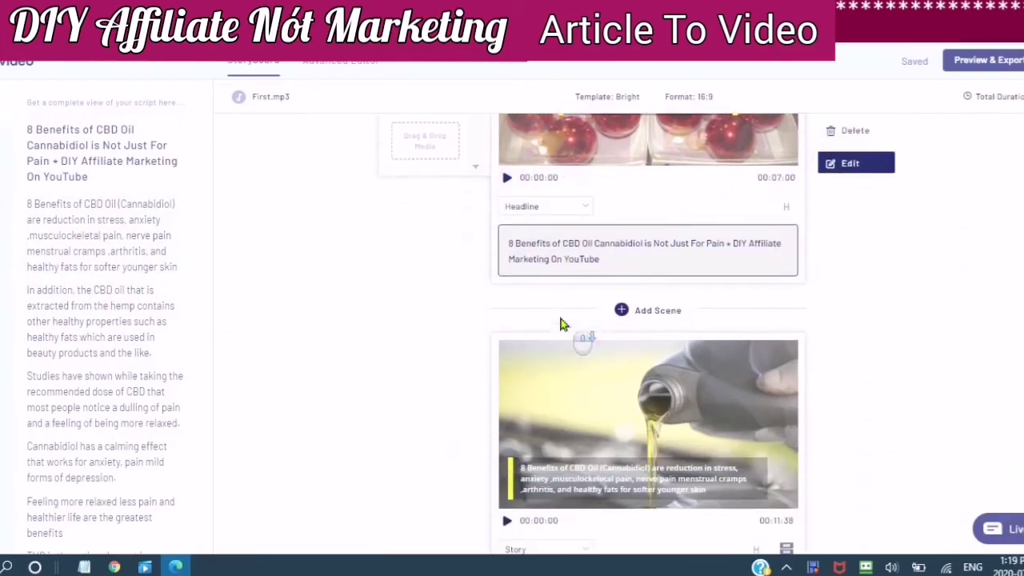
scroll(564, 333, "down", 1)
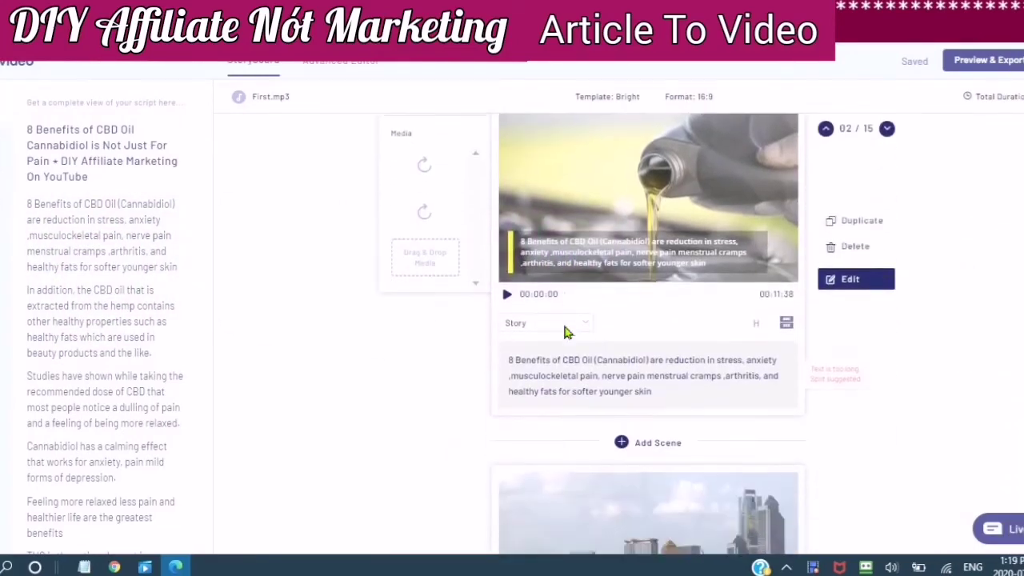
left_click(513, 370)
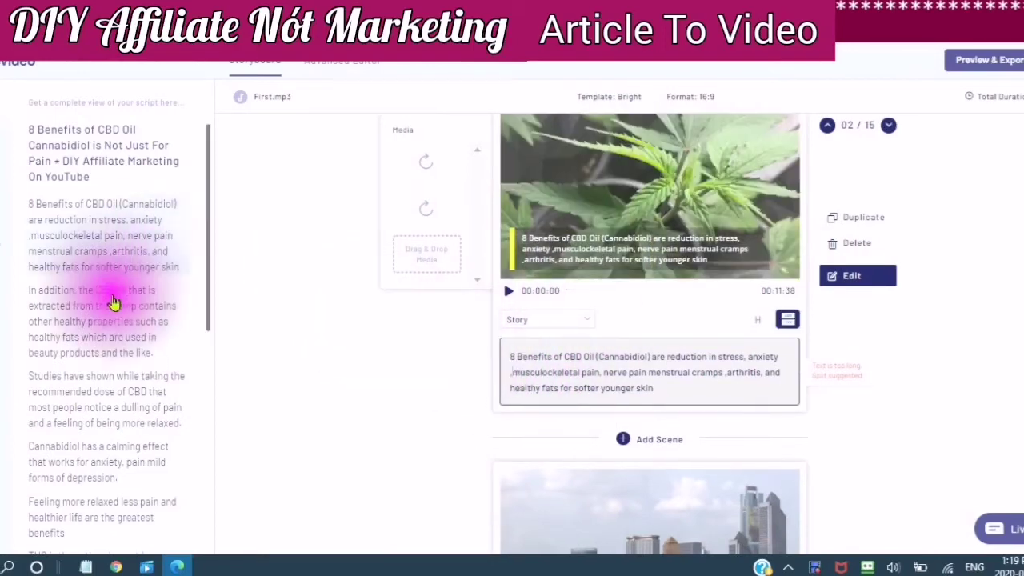
Step: Jump from the script to the "In addition, the CBD oil" scene and examine it together with the recommended-dose scene that follows
left_click(132, 306)
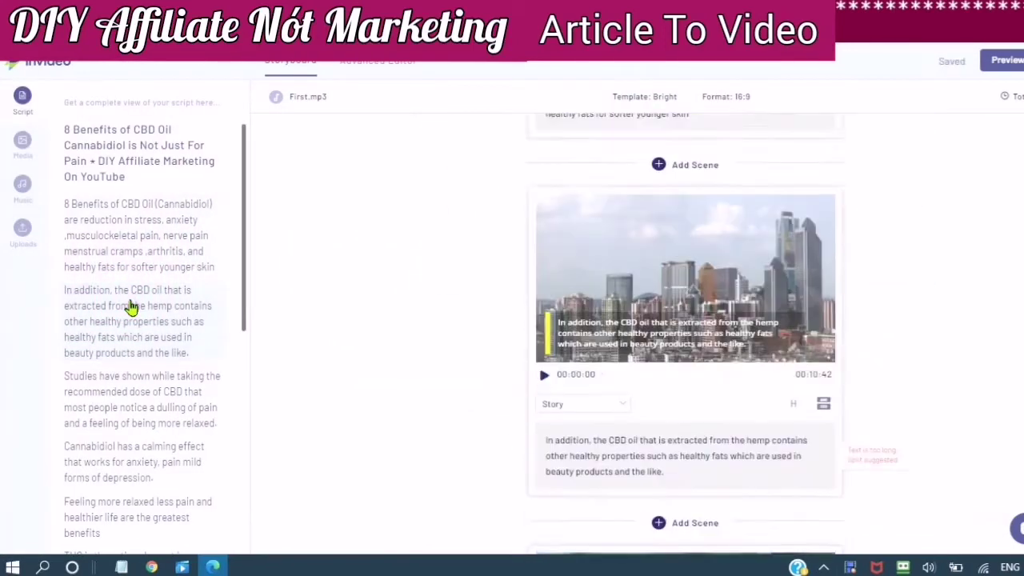
mouse_move(615, 417)
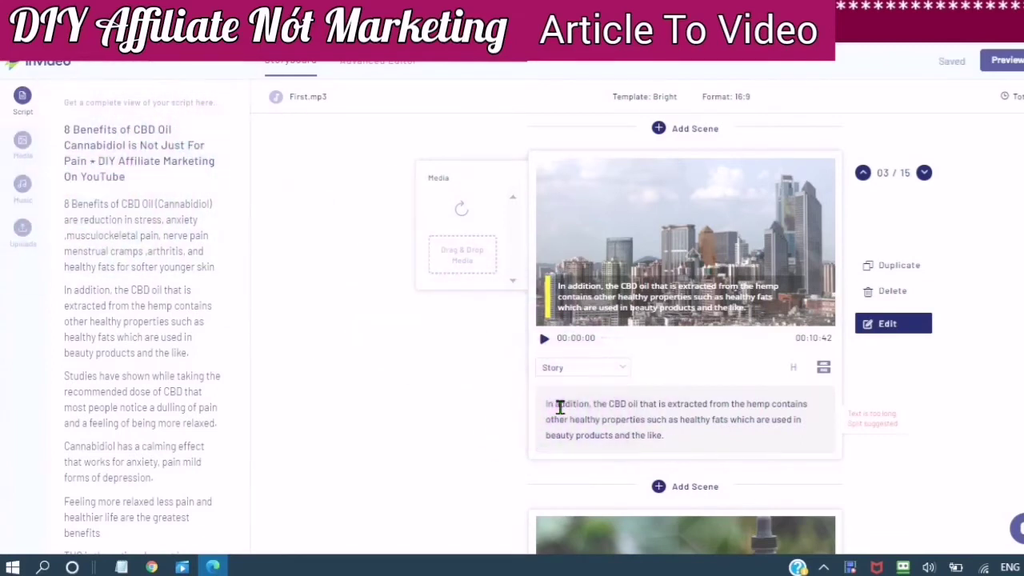
scroll(560, 407, "down", 3)
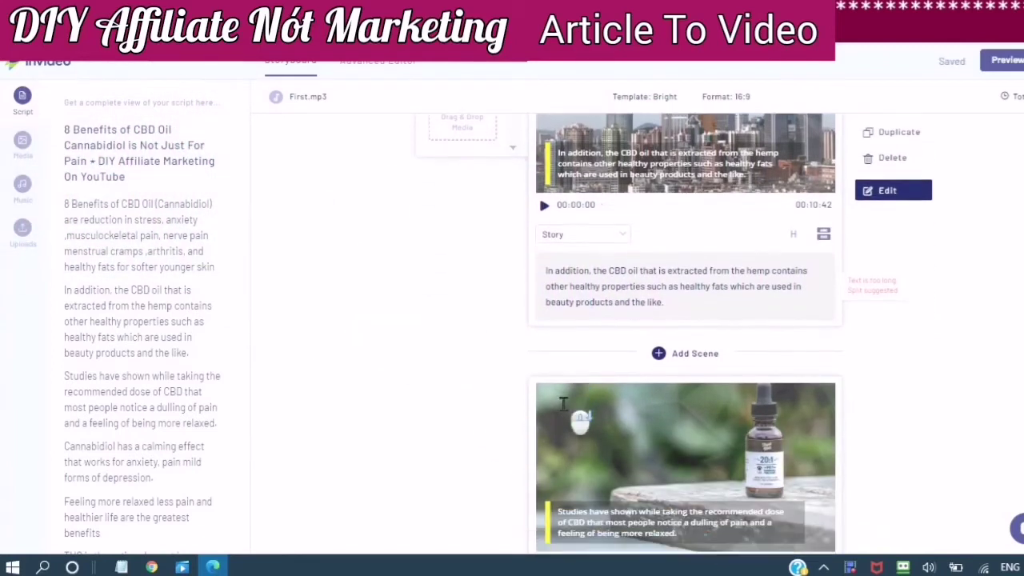
scroll(564, 408, "down", 4)
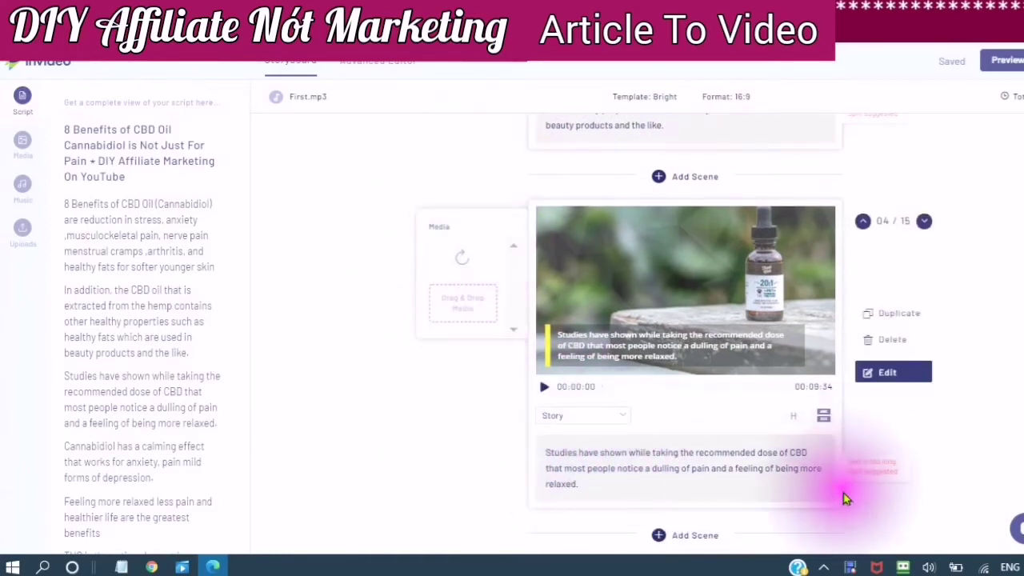
scroll(848, 480, "down", 3)
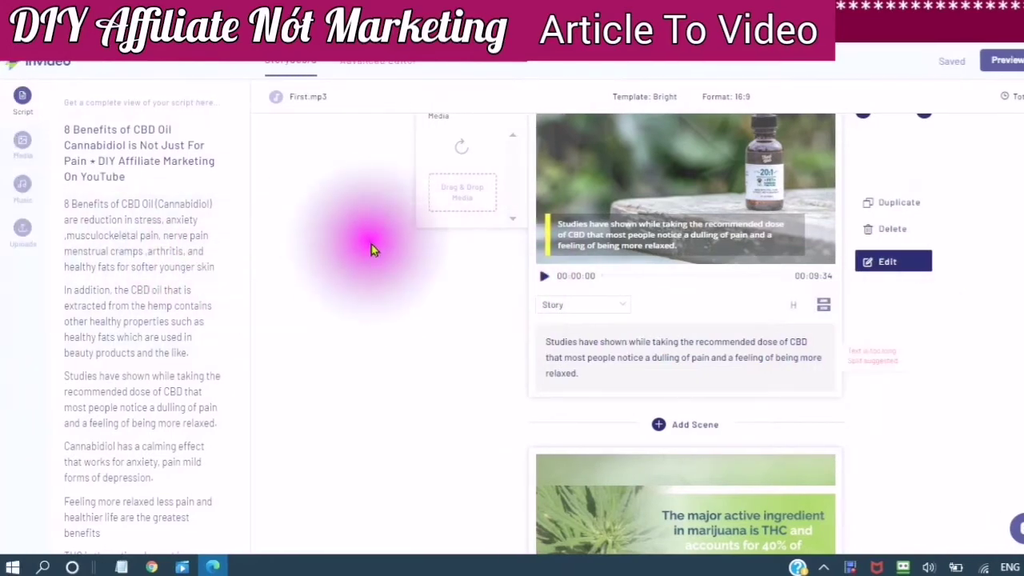
scroll(360, 252, "down", 1)
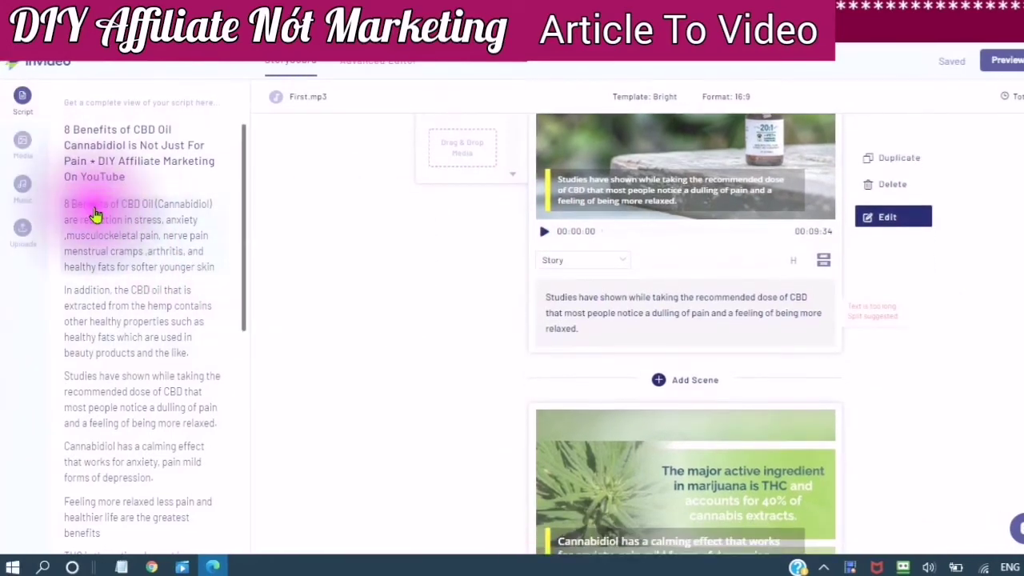
Step: Compare the script with the media and captions of the scenes about Cannabidiol's calming effect and feeling more relaxed
left_click(85, 132)
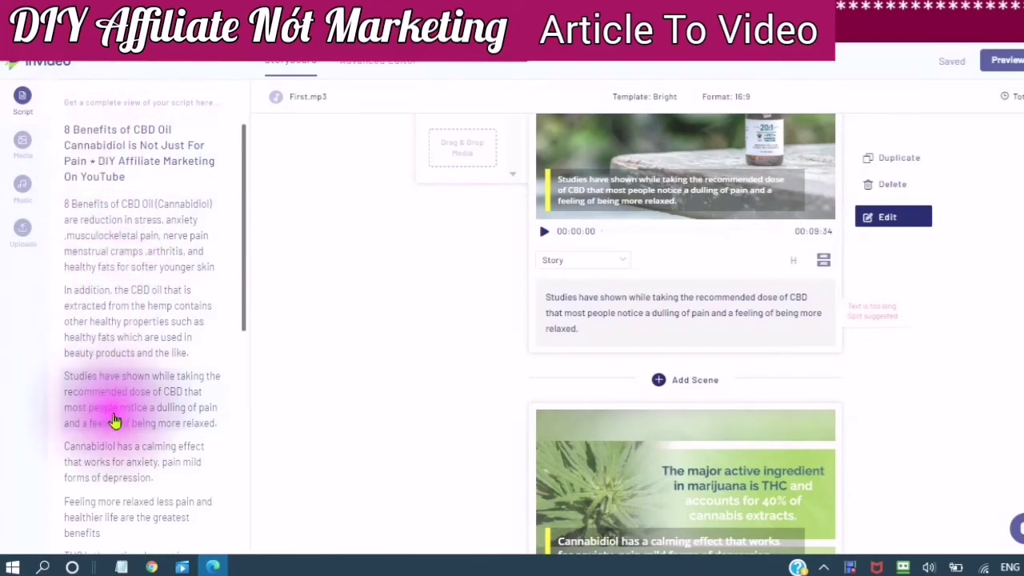
scroll(664, 435, "down", 3)
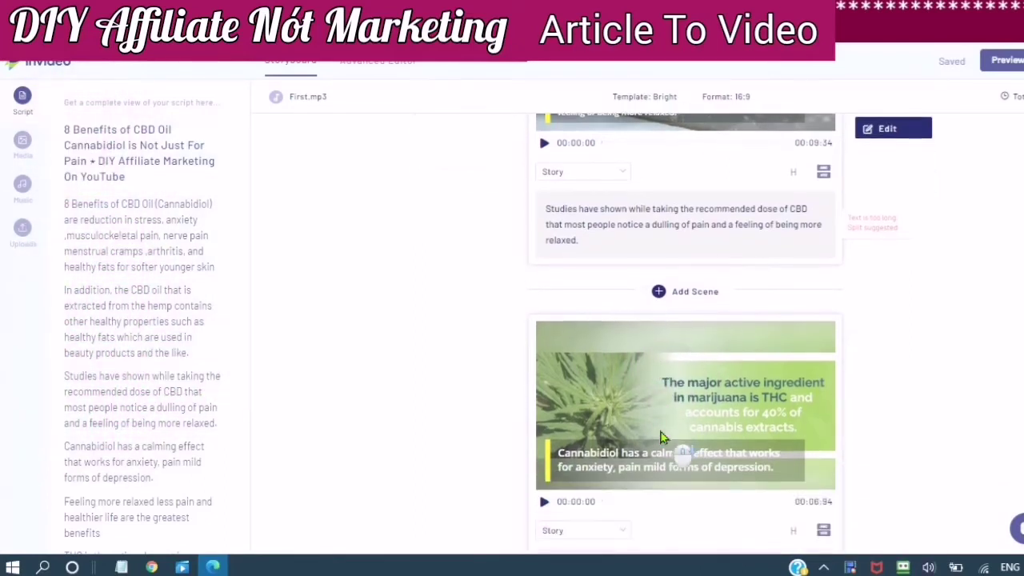
mouse_move(457, 396)
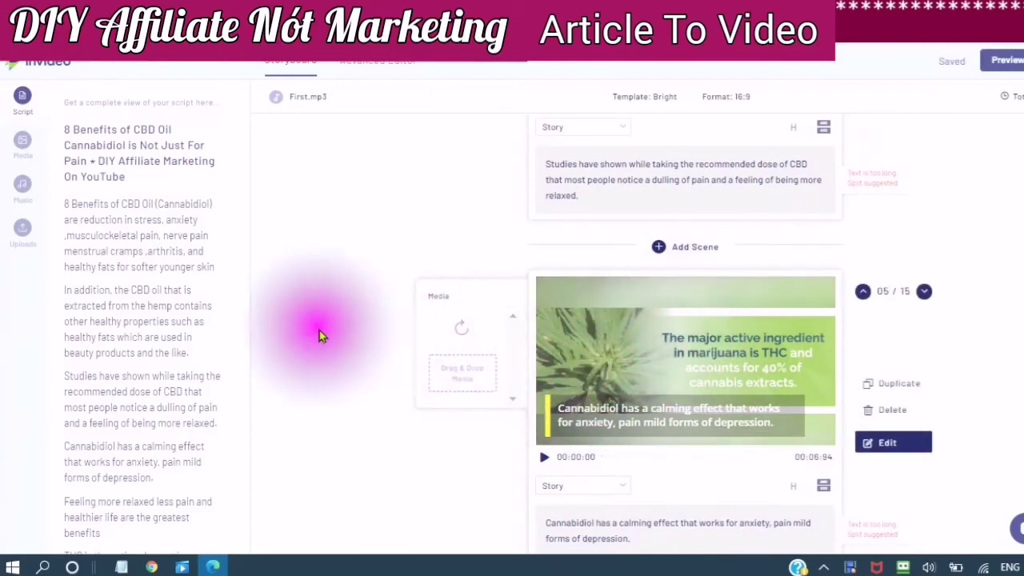
scroll(586, 364, "down", 6)
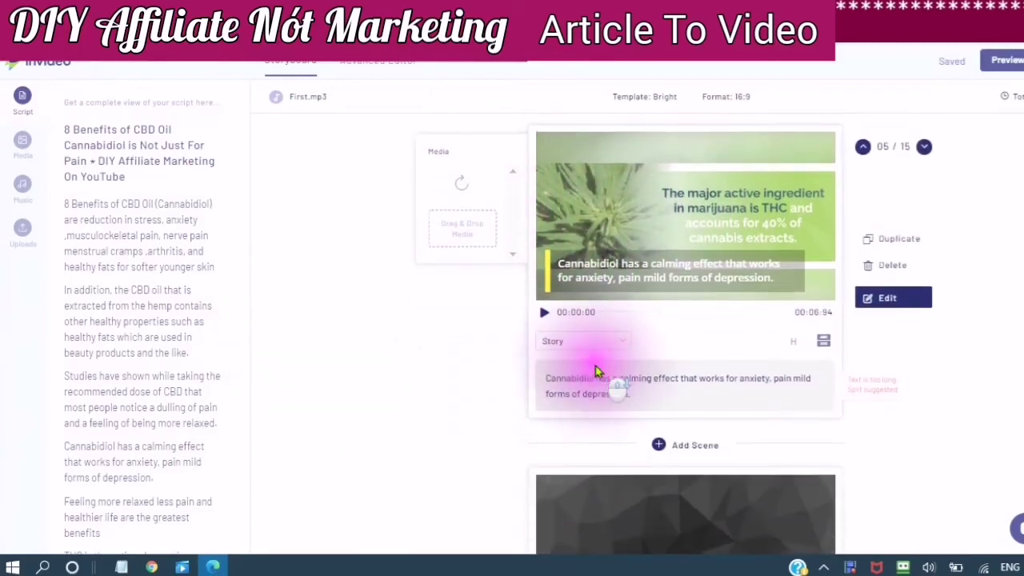
scroll(611, 382, "down", 3)
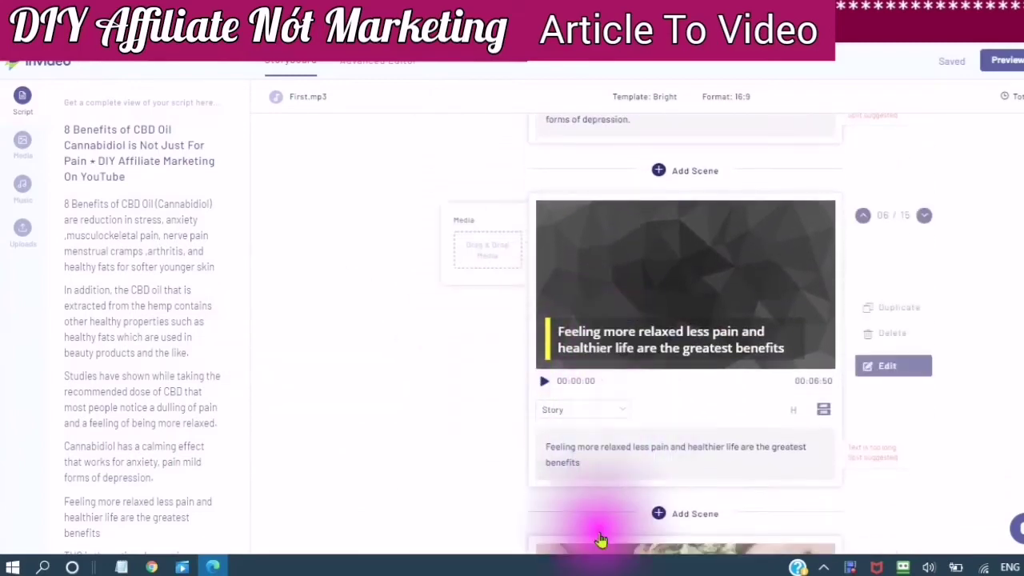
left_click(562, 453)
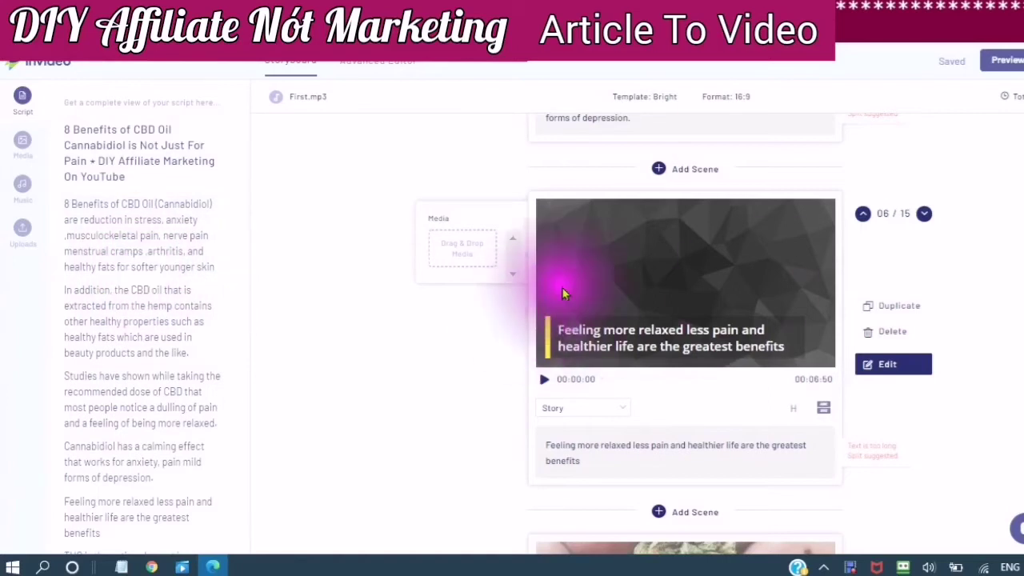
Step: Jump from the script to the "THC is the active element in marijuana" scene and examine the scenes through muscle soreness
scroll(179, 263, "down", 3)
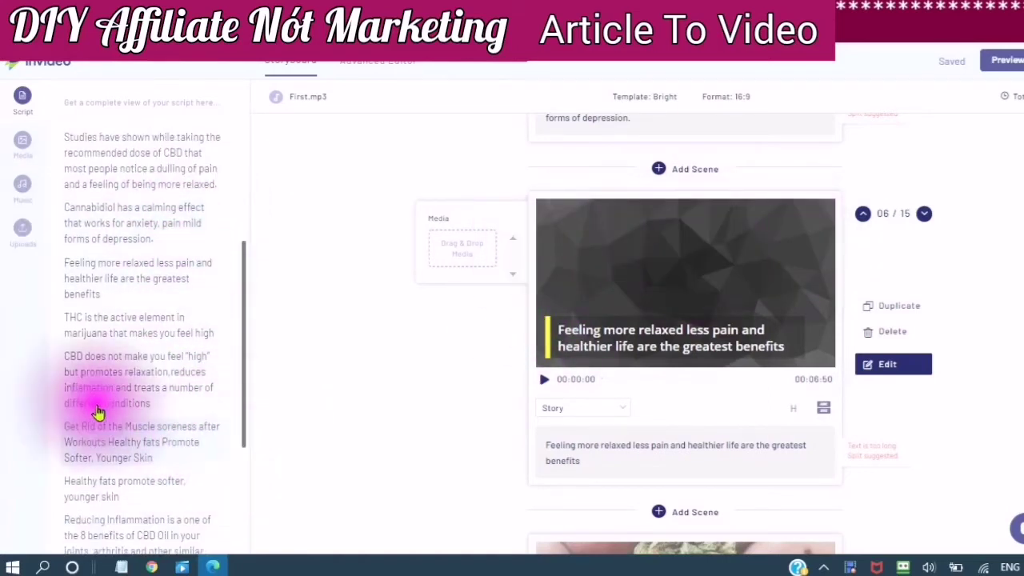
left_click(122, 325)
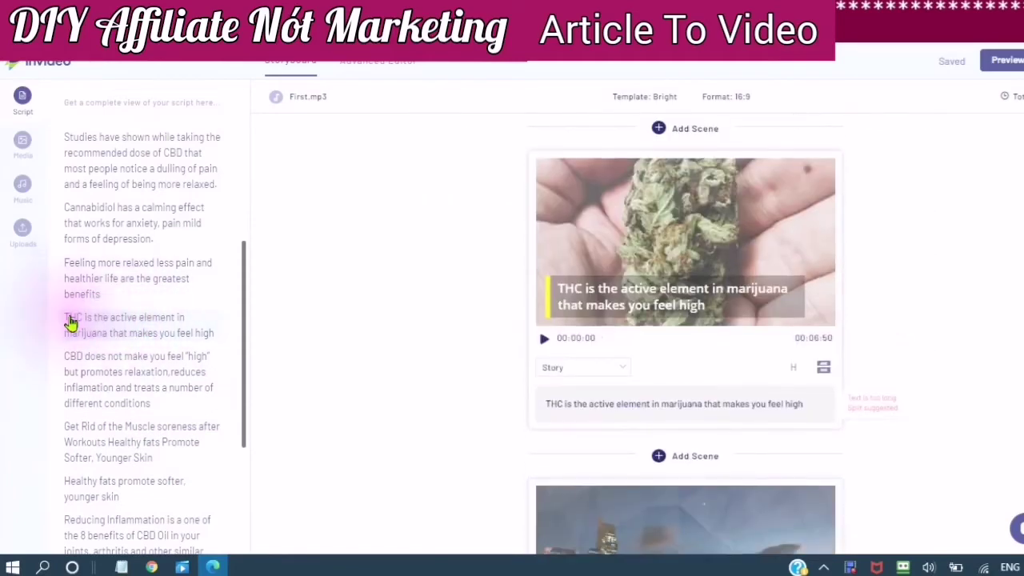
mouse_move(667, 272)
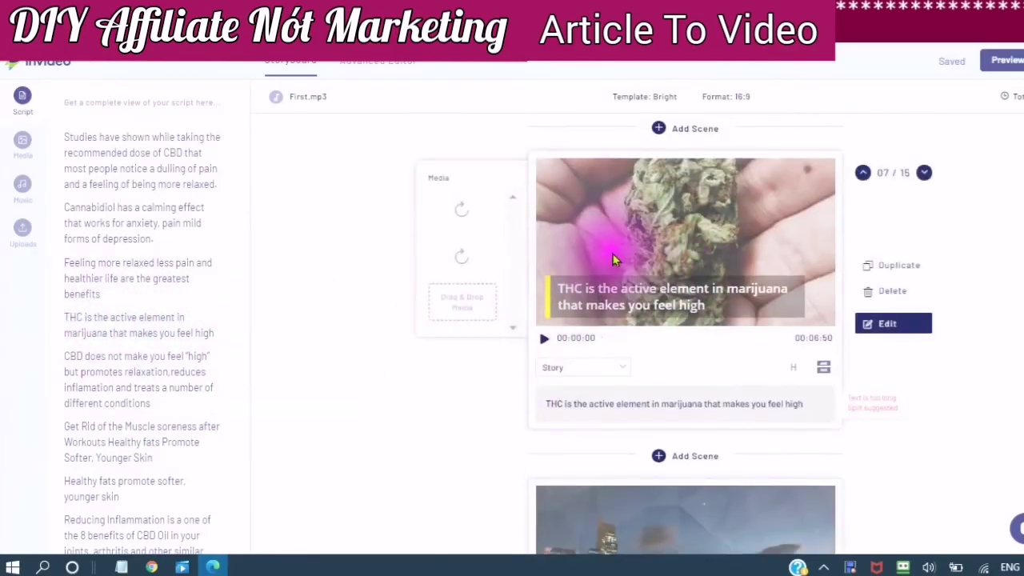
scroll(613, 260, "down", 3)
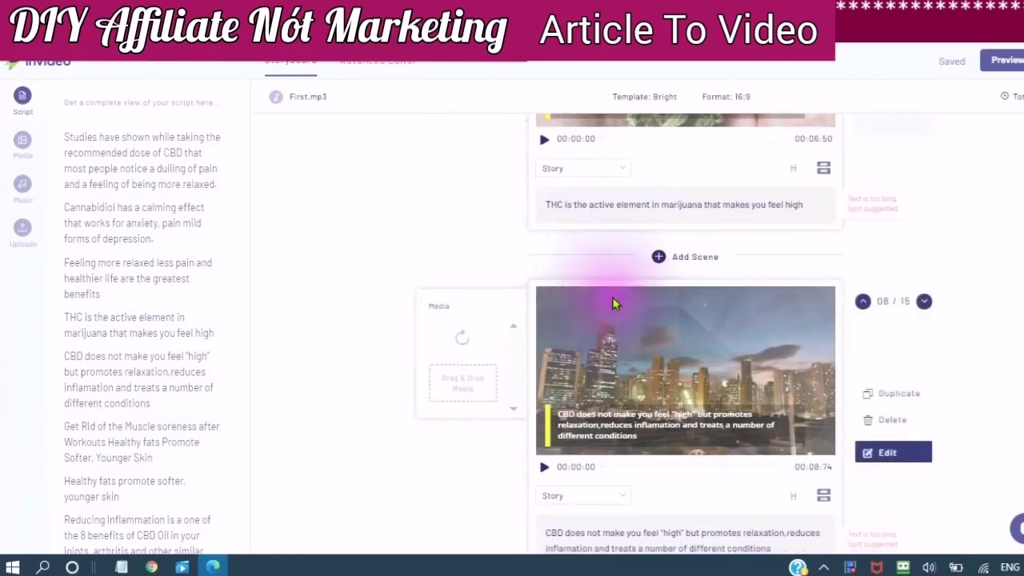
scroll(612, 303, "down", 4)
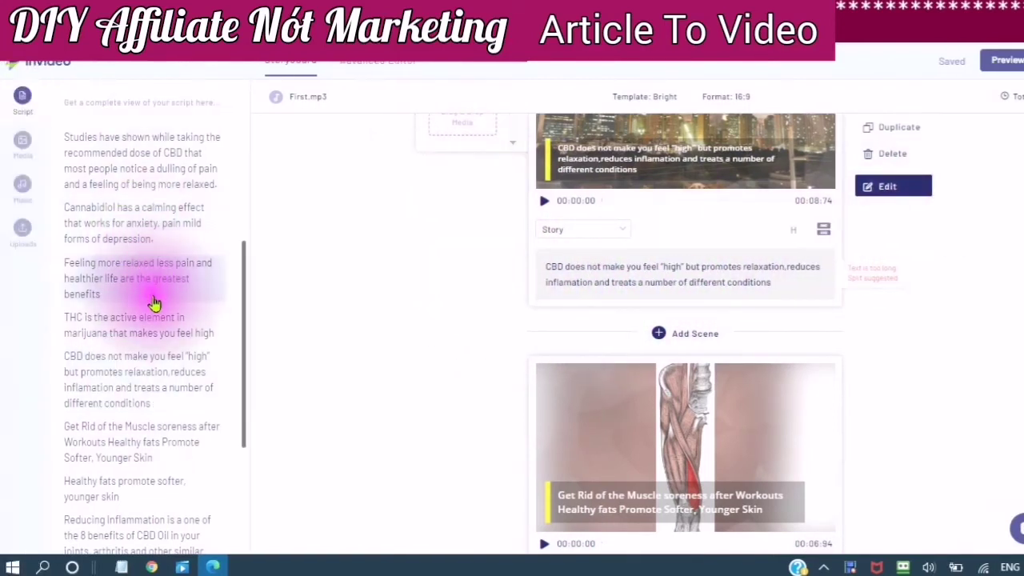
Step: Examine the remaining scenes from the script, from "Healthy fats promote softer, younger skin" to "CBD for Anxiety: Can It Help Calm Your Dog"
scroll(153, 304, "down", 3)
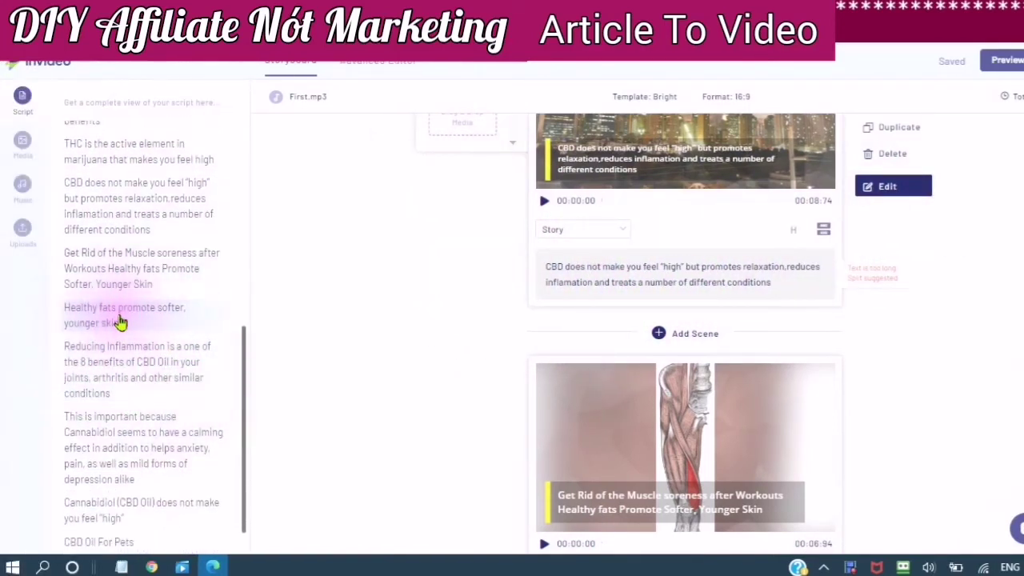
left_click(118, 321)
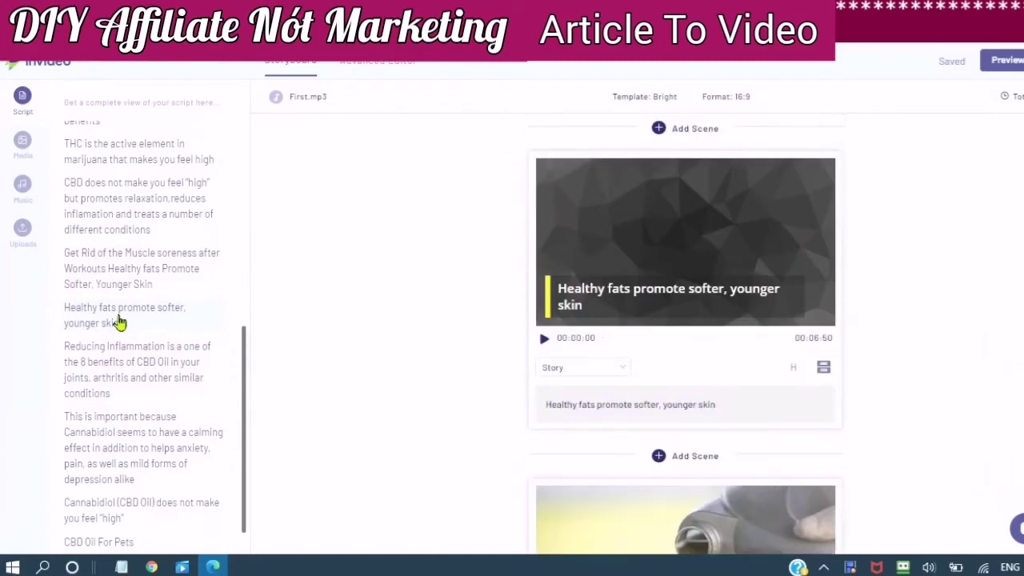
scroll(196, 328, "down", 1)
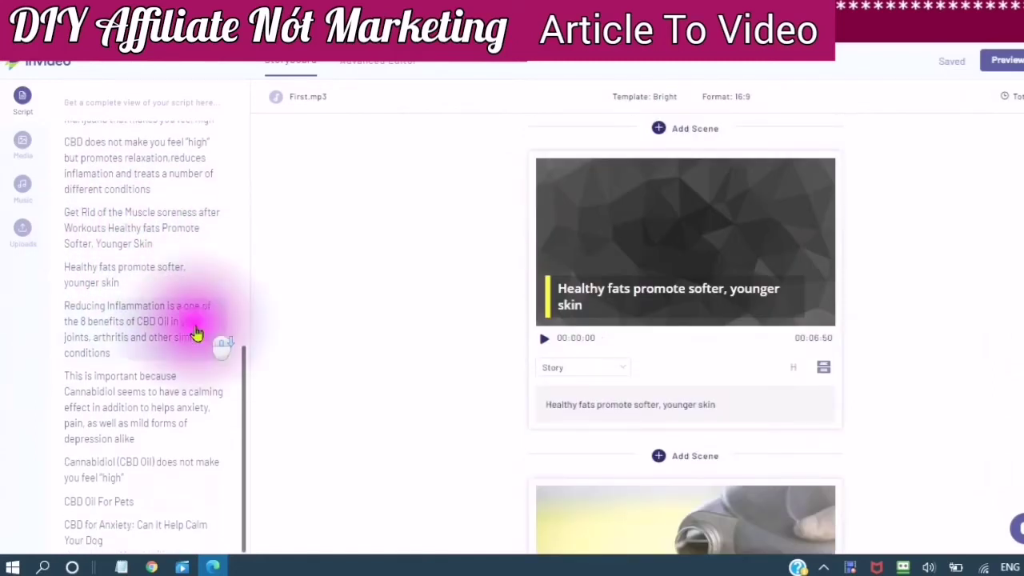
left_click(110, 468)
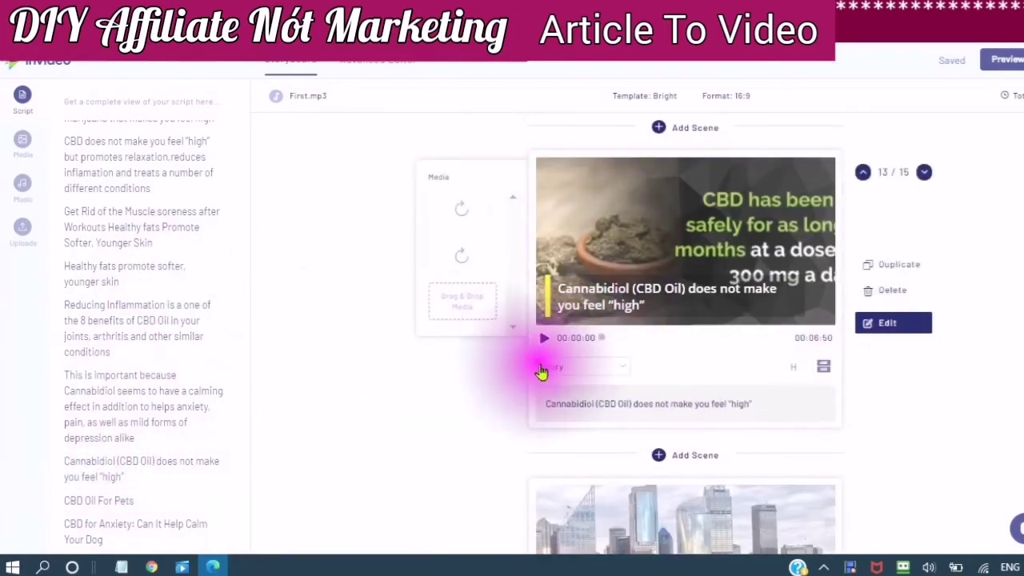
scroll(603, 344, "down", 5)
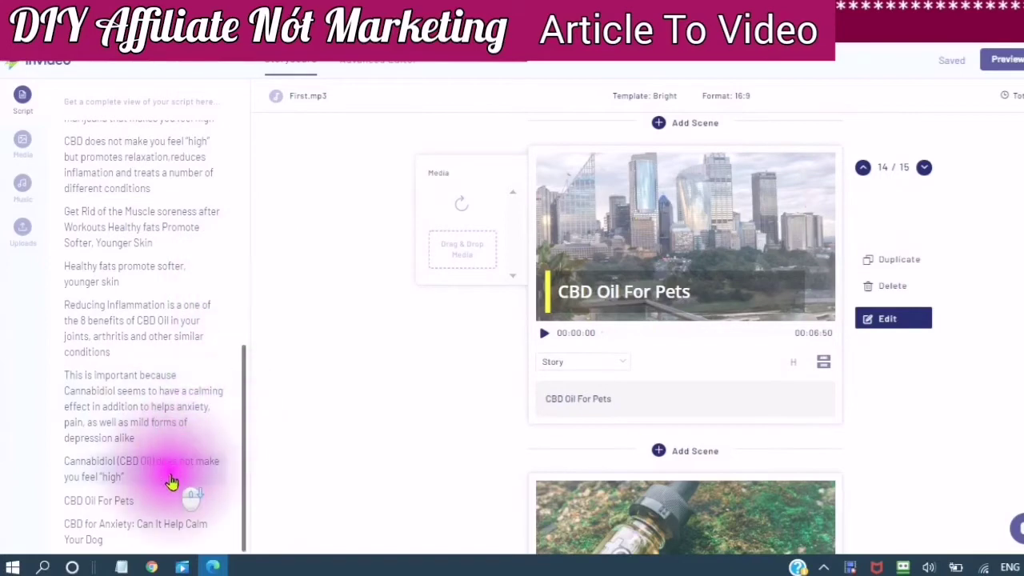
left_click(134, 532)
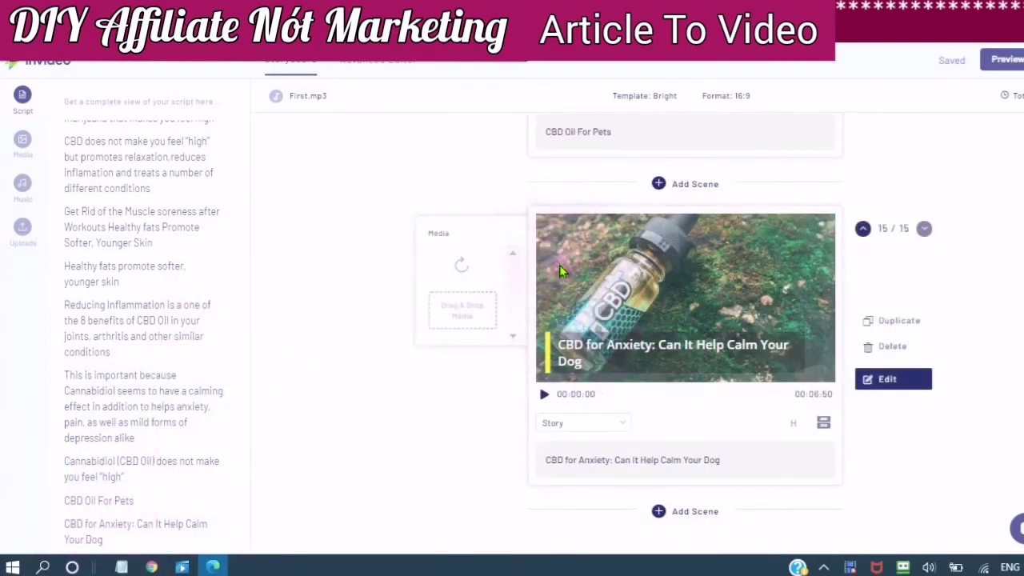
Step: Return to the "THC is the active element in marijuana" scene and open its caption text for editing
scroll(602, 311, "up", 4)
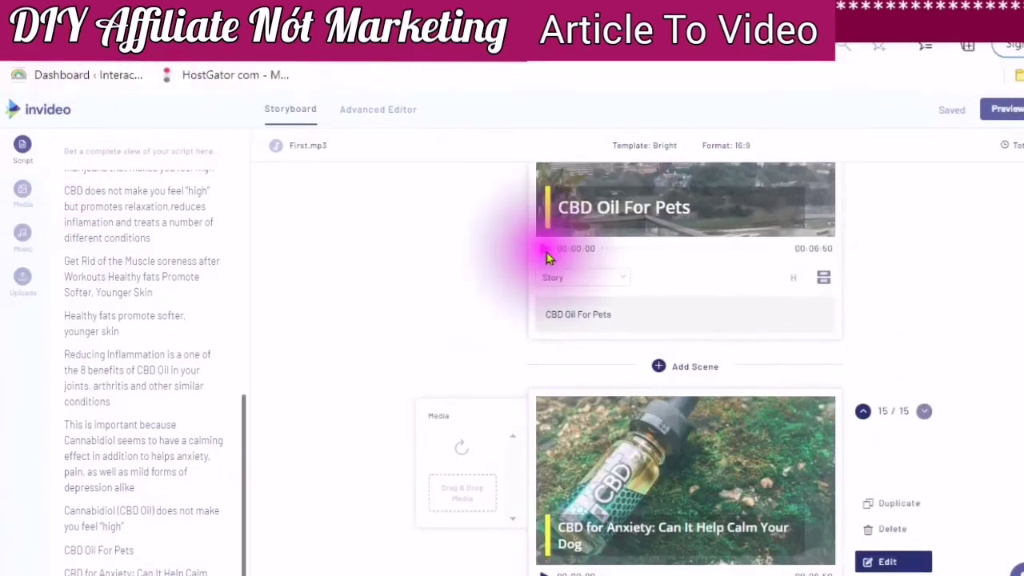
scroll(604, 242, "up", 8)
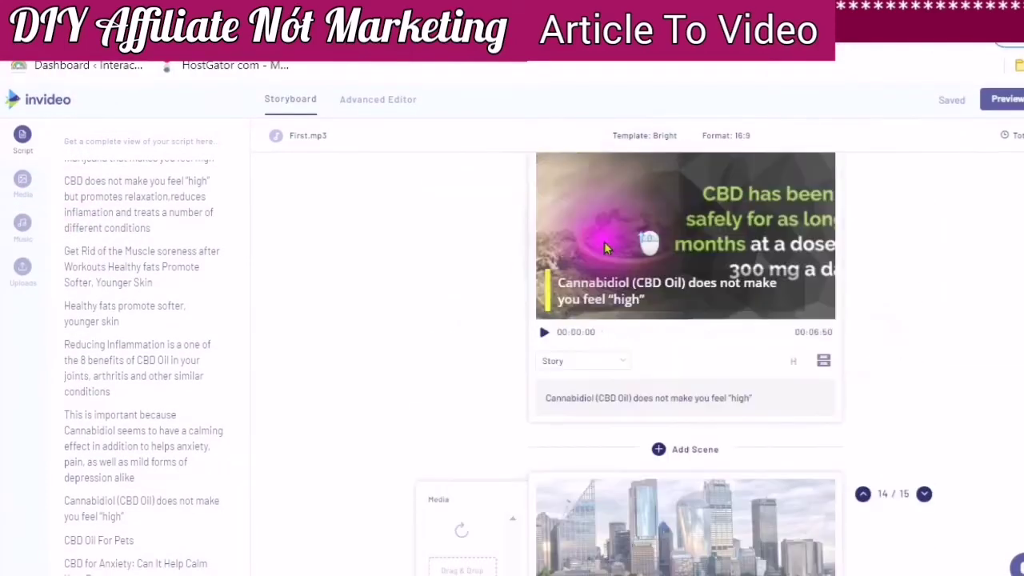
scroll(605, 288, "up", 10)
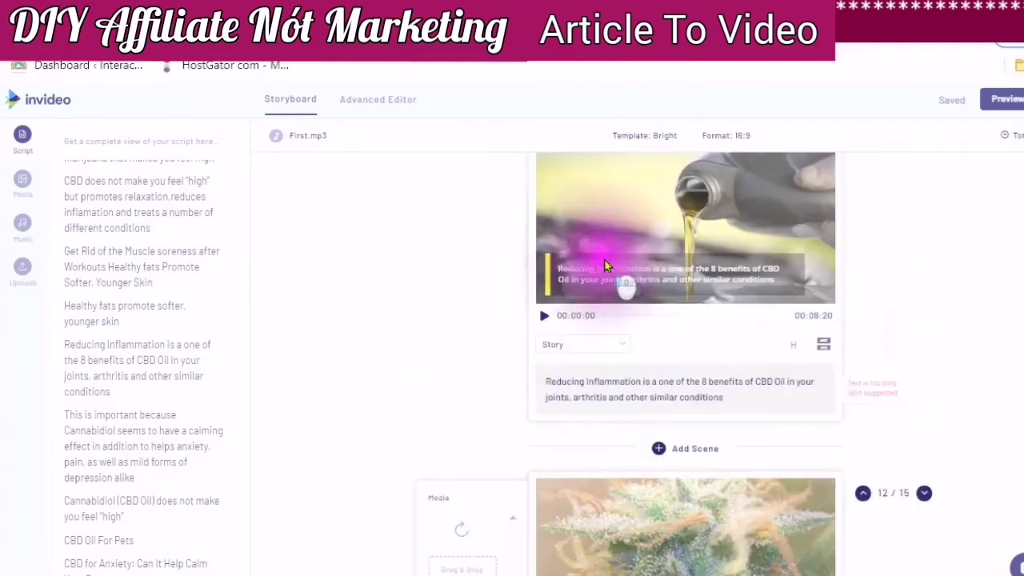
scroll(592, 263, "up", 6)
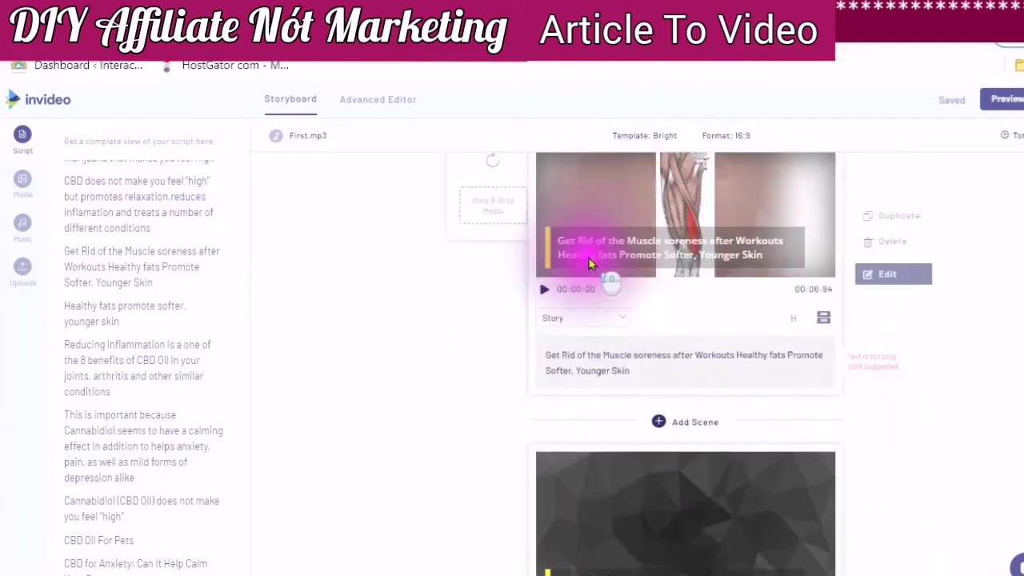
scroll(580, 254, "up", 5)
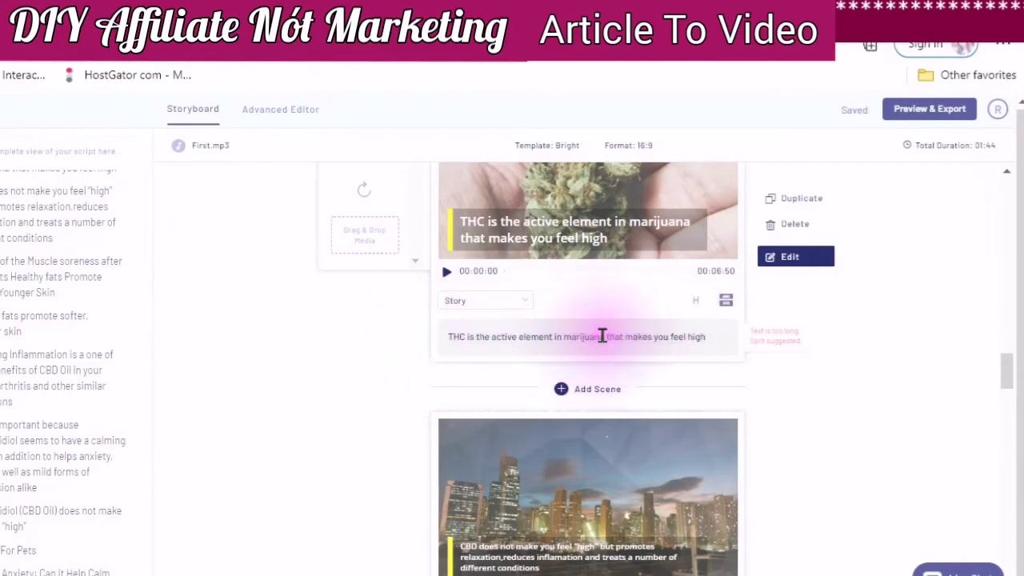
left_click(607, 335)
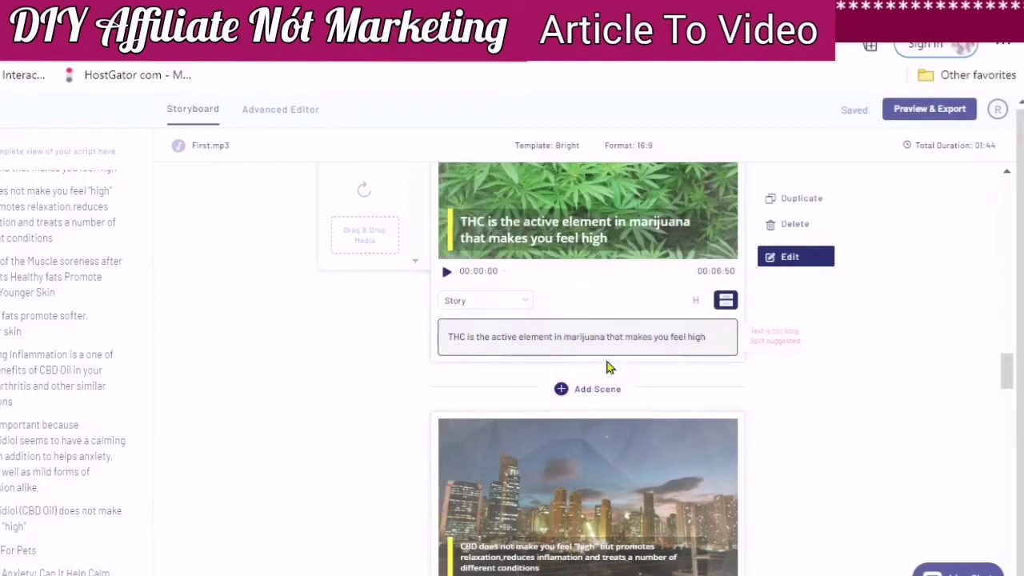
Step: Split the "THC is the active element in marijuana" caption into two lines before "that makes you feel high"
left_click(728, 304)
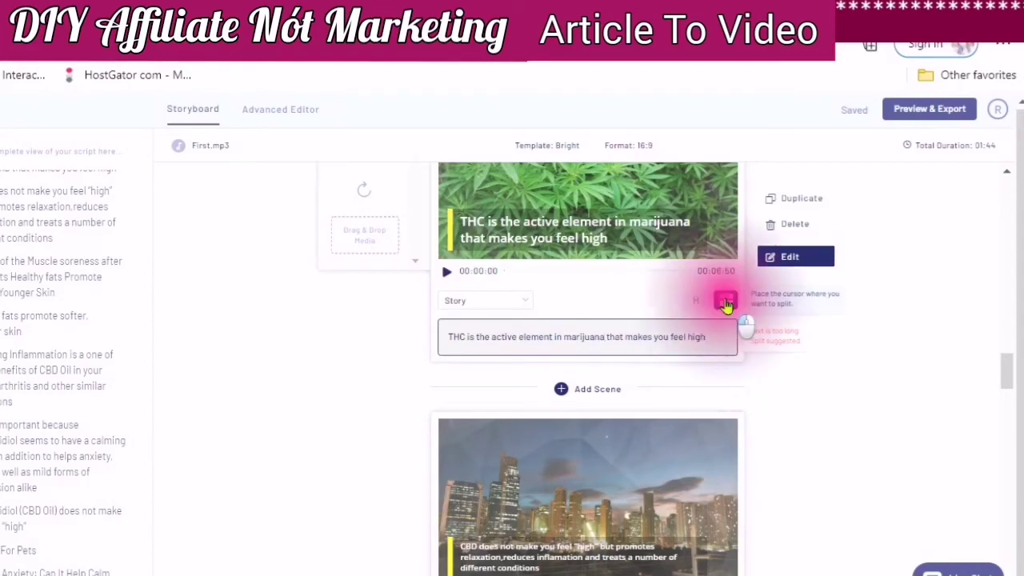
left_click(725, 302)
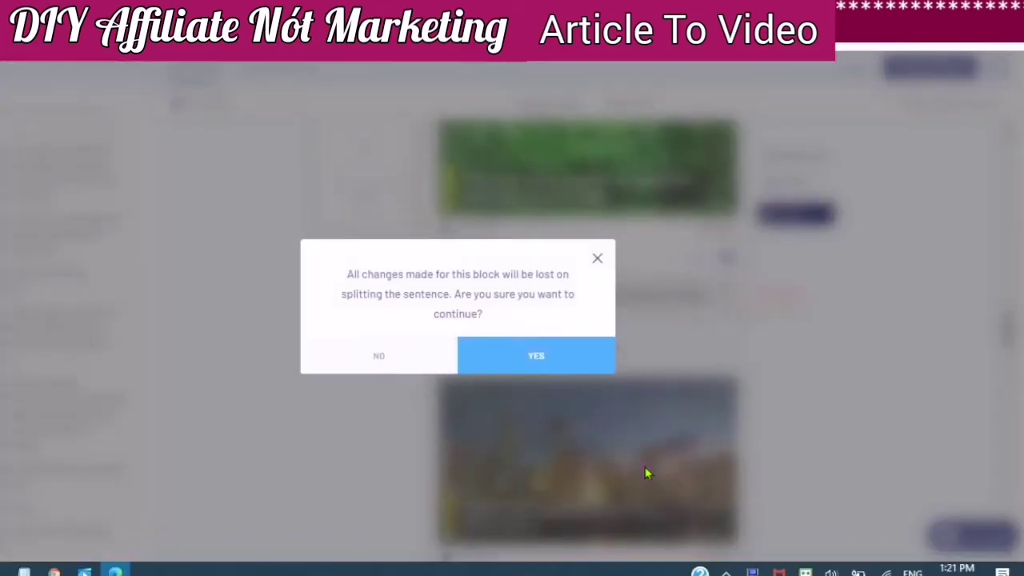
left_click(482, 392)
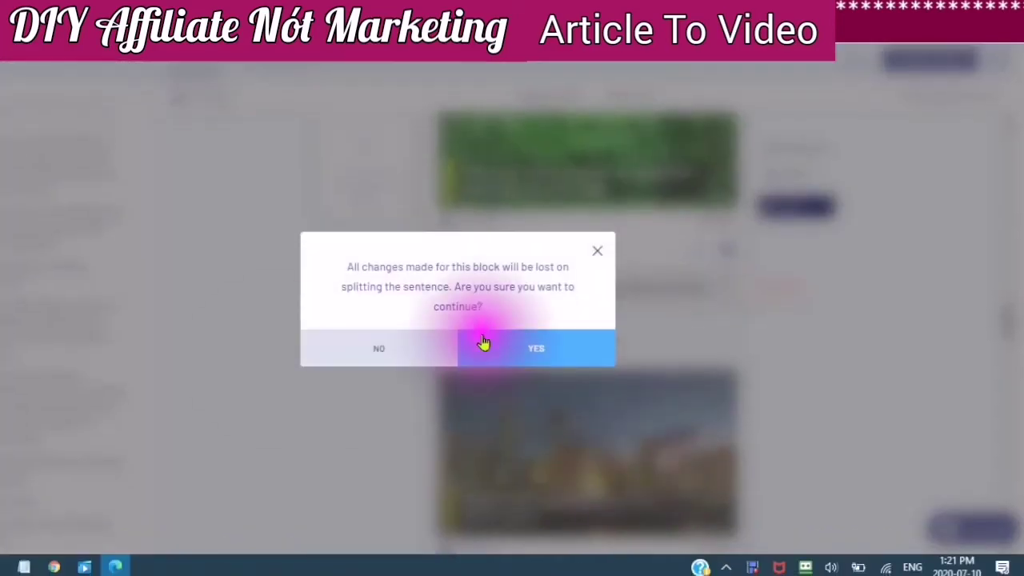
left_click(521, 364)
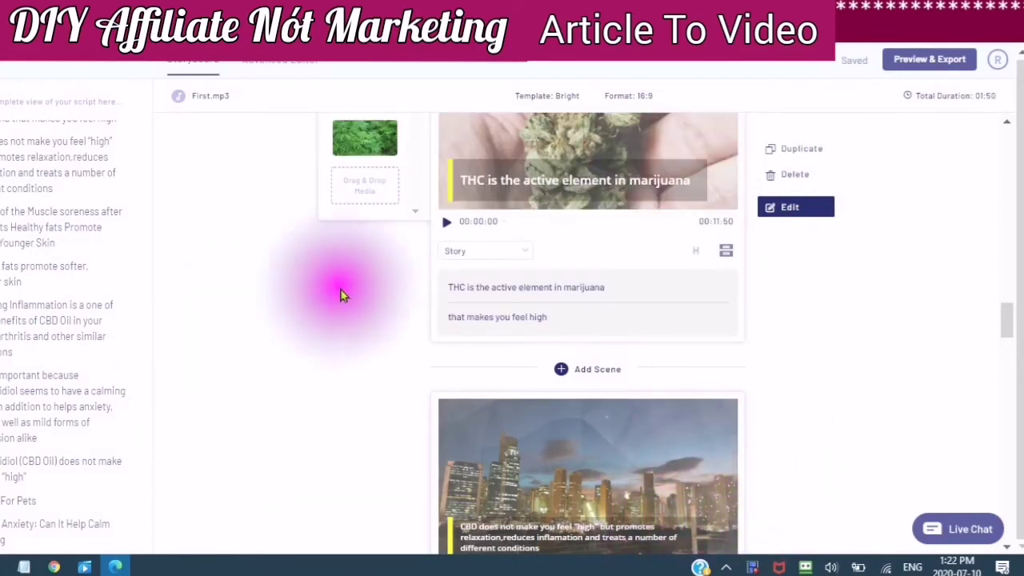
Step: Examine the scenes from "CBD does not make you feel high" to "Healthy fats promote softer, younger skin", and review the script from its beginning
scroll(537, 235, "down", 3)
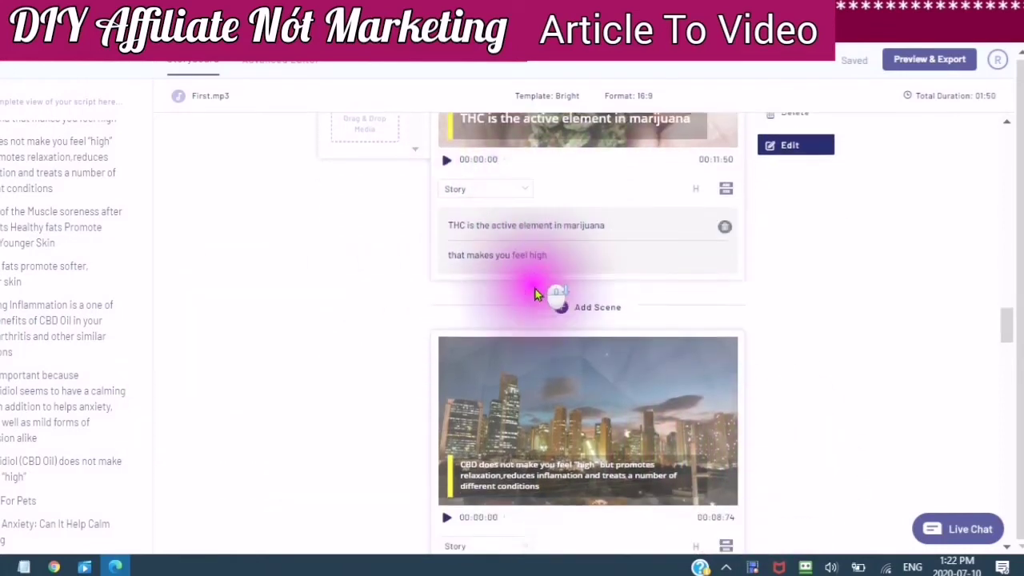
scroll(542, 336, "down", 10)
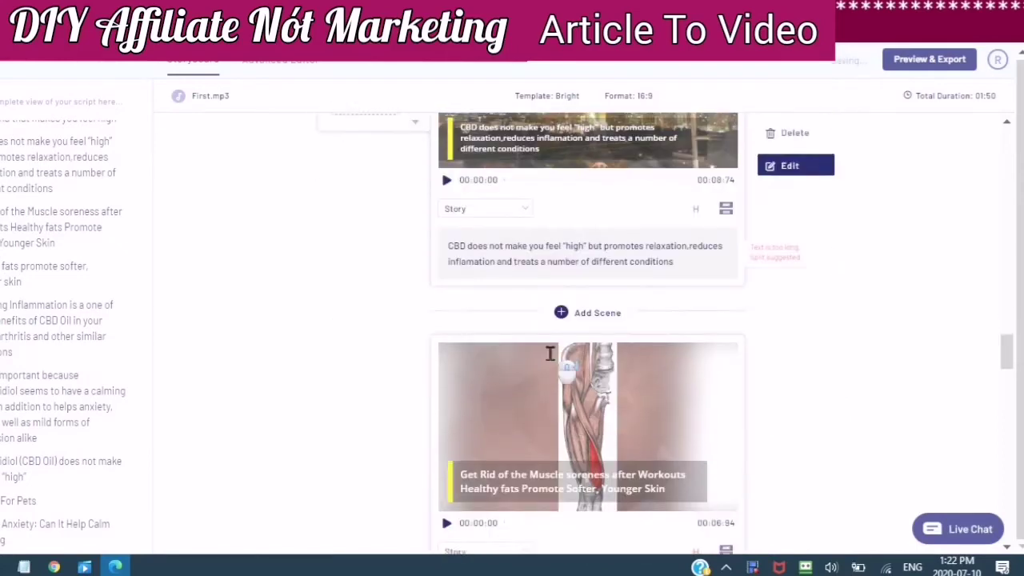
scroll(553, 370, "down", 10)
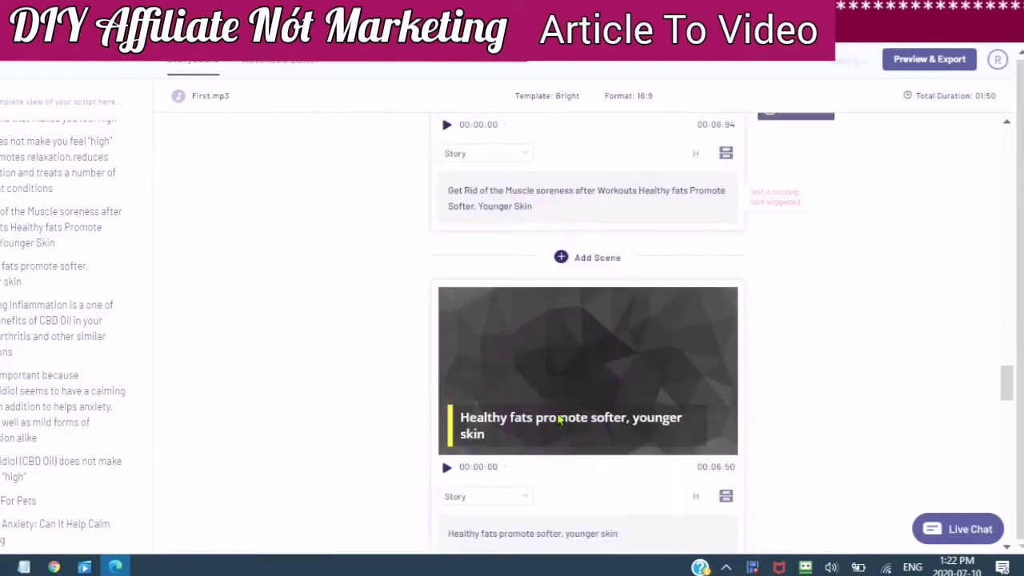
scroll(559, 421, "down", 2)
left_click(556, 416)
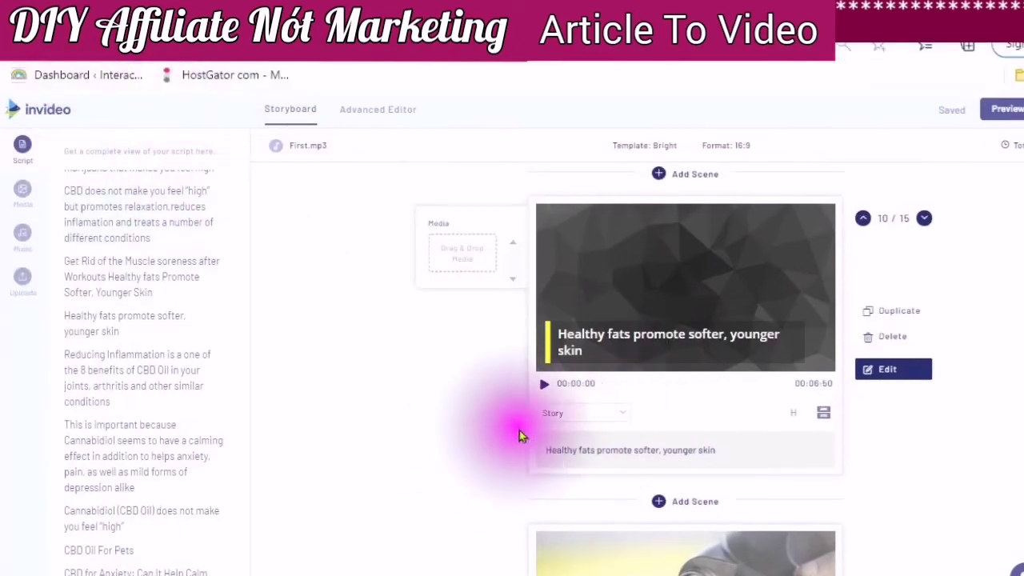
scroll(264, 284, "up", 5)
scroll(138, 310, "up", 4)
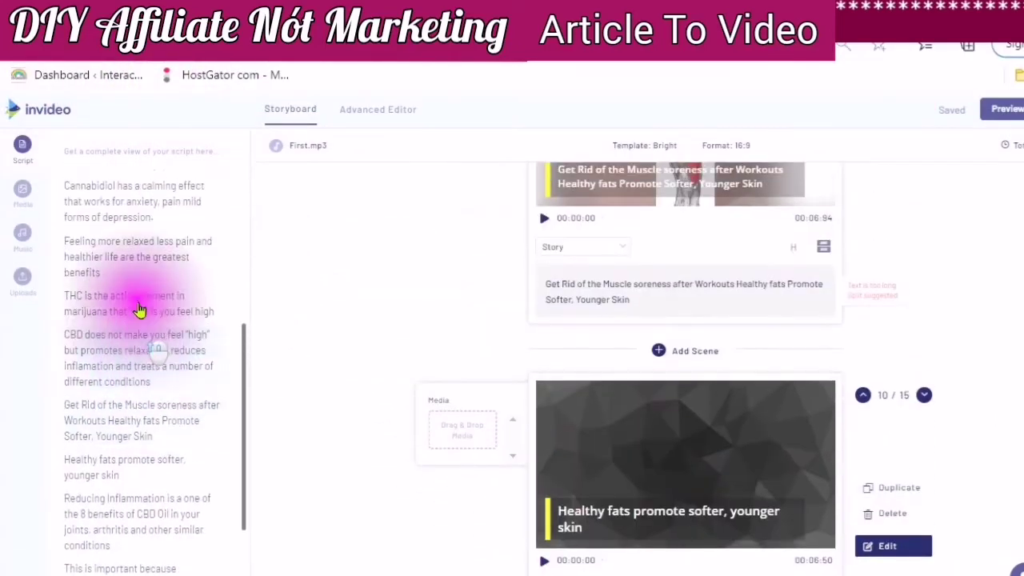
scroll(138, 310, "up", 5)
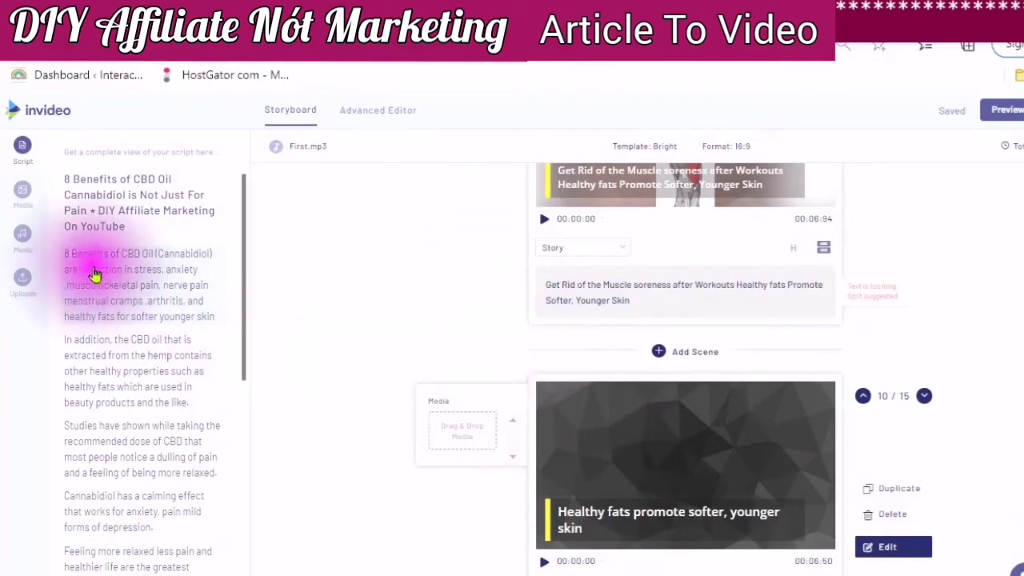
Step: Examine the captions and media of the scenes from "Reducing Inflammation" to "CBD for Anxiety: Can It Help Calm Your Dog"
scroll(583, 448, "down", 3)
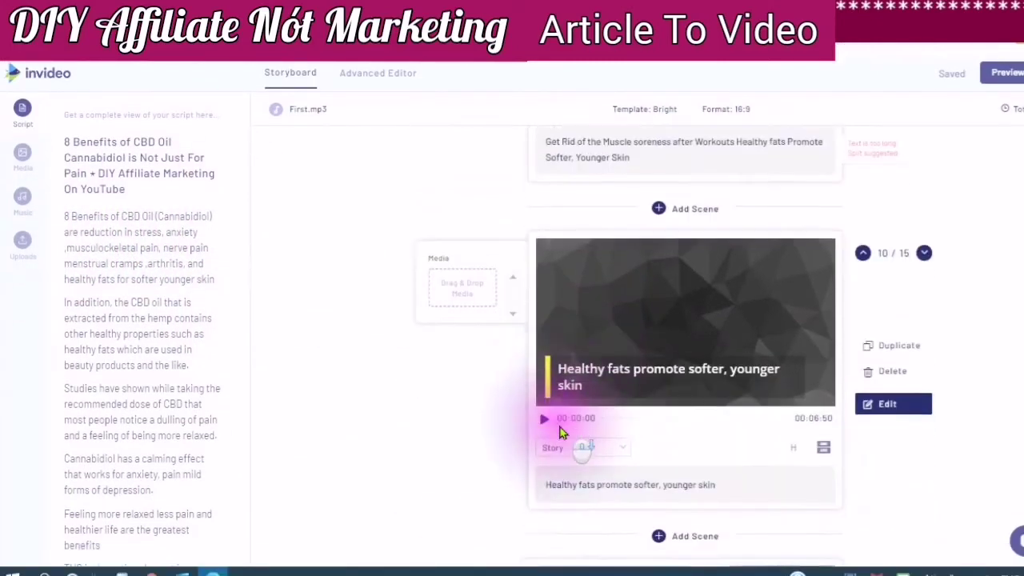
scroll(568, 436, "down", 8)
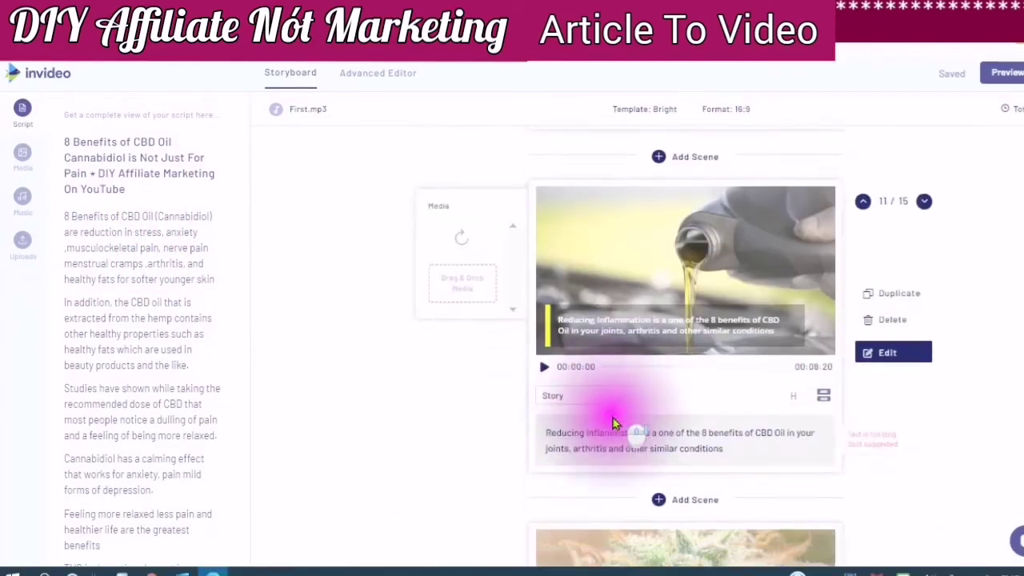
scroll(613, 418, "down", 10)
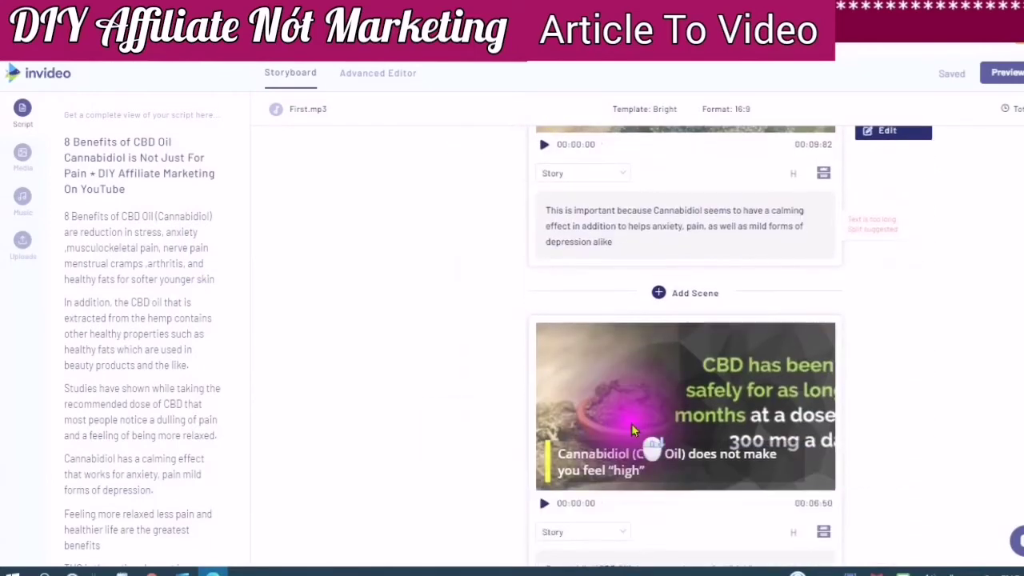
left_click(631, 430)
scroll(617, 431, "down", 2)
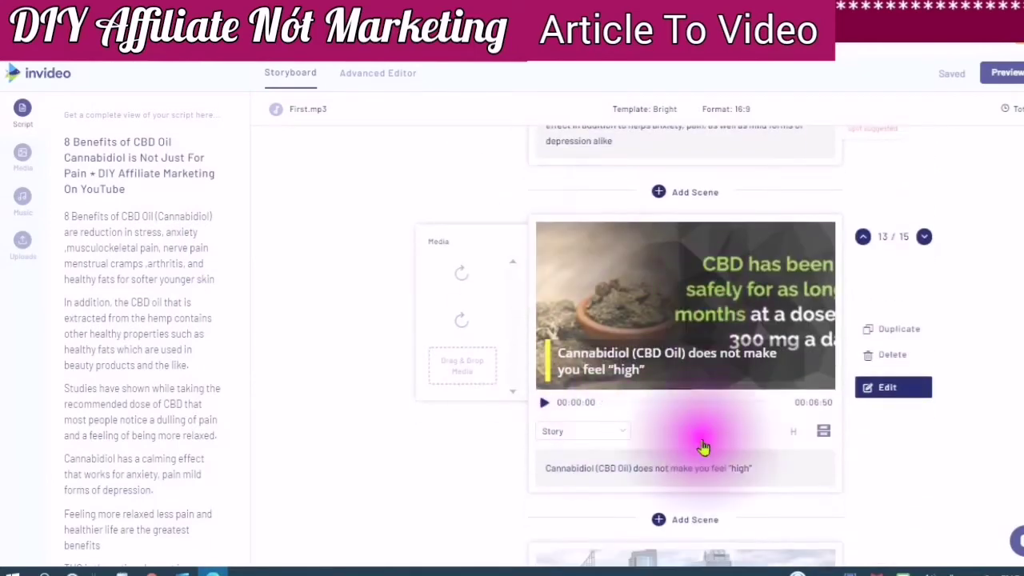
scroll(592, 336, "down", 2)
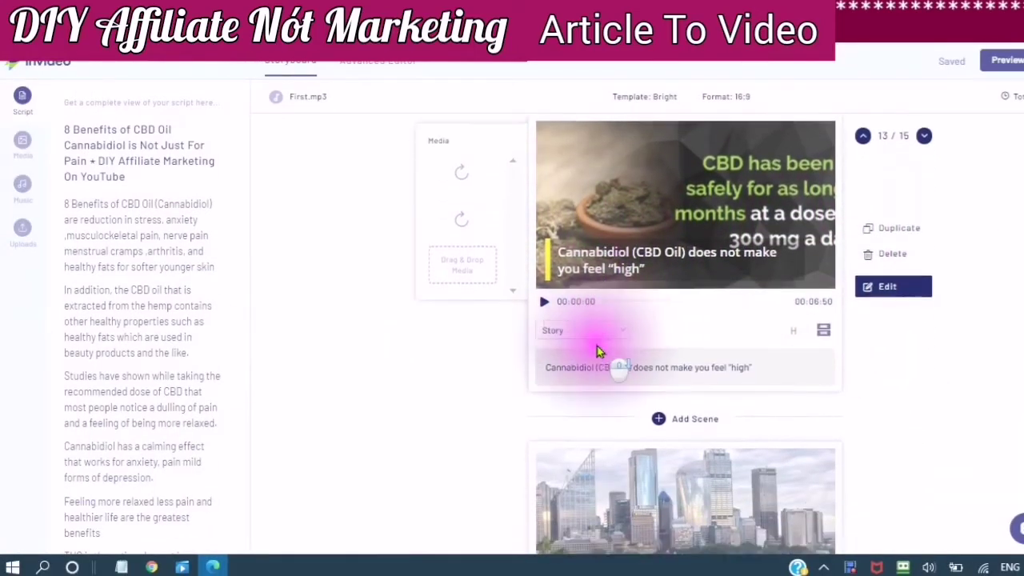
scroll(597, 346, "down", 6)
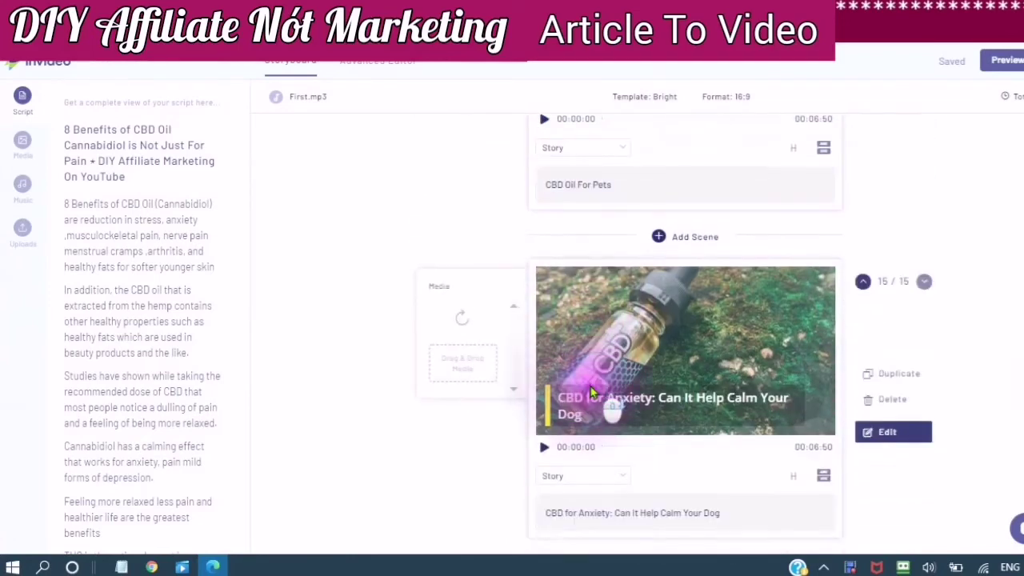
scroll(591, 392, "down", 1)
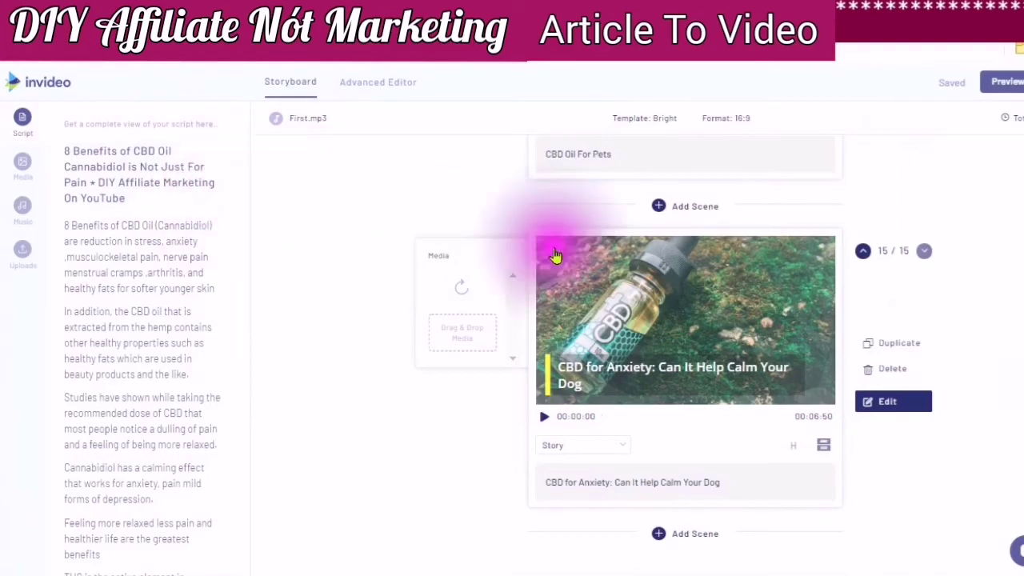
scroll(596, 328, "up", 5)
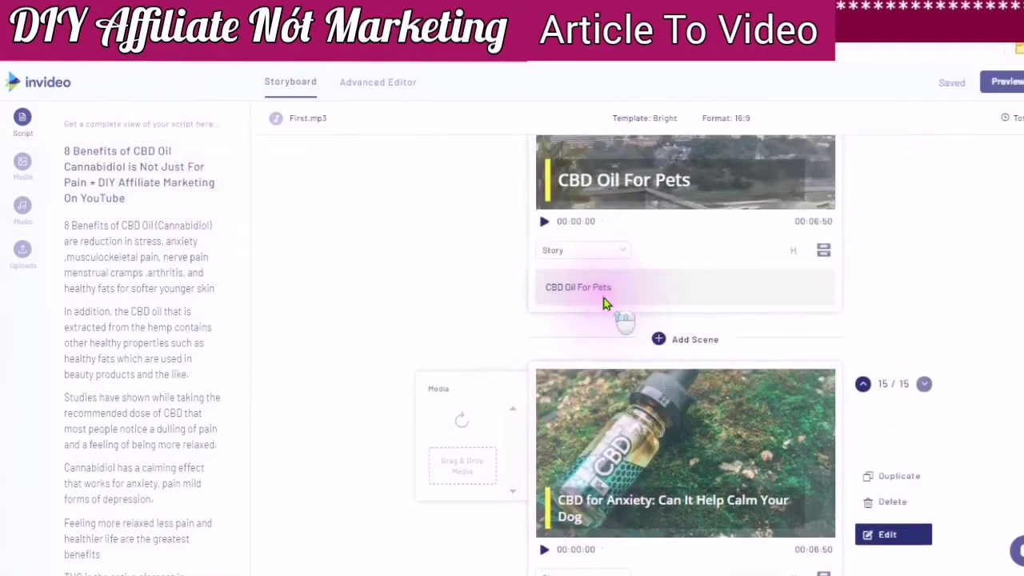
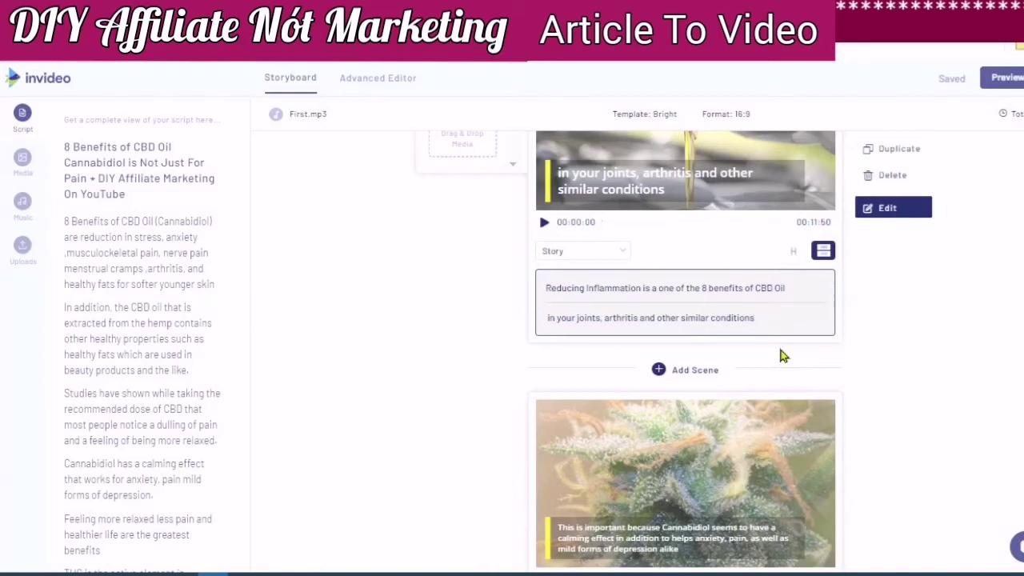
Step: Split the "This is important because Cannabidiol seems to have a calming effect" caption into two lines before "in addition to helps anxiety"
scroll(743, 419, "down", 3)
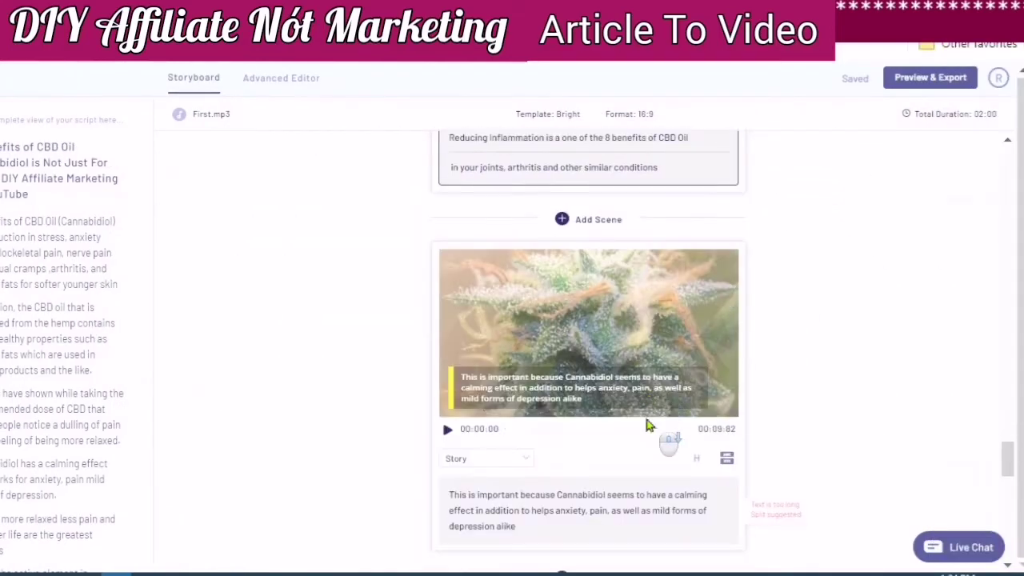
scroll(640, 423, "down", 2)
left_click(631, 419)
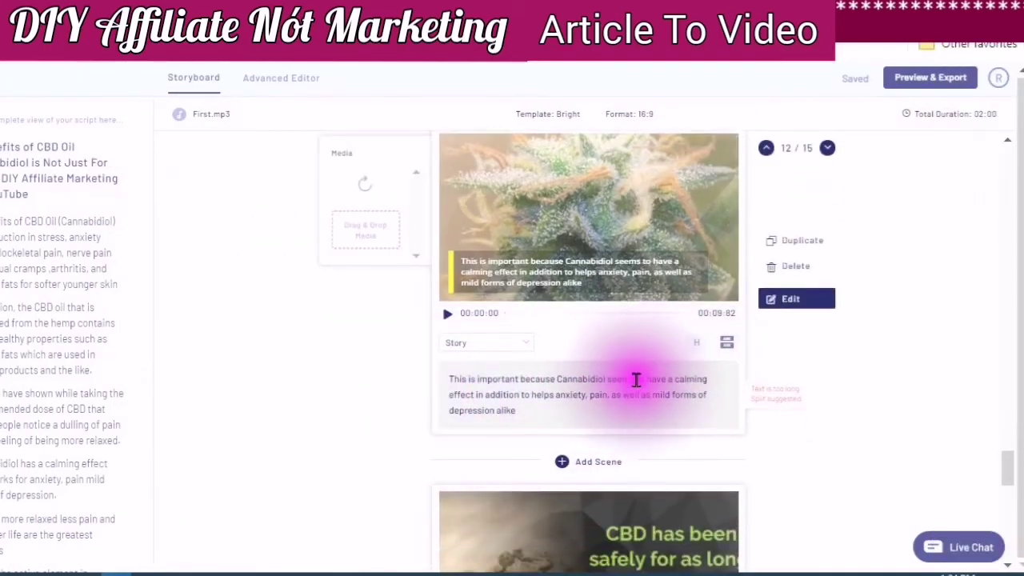
left_click(485, 410)
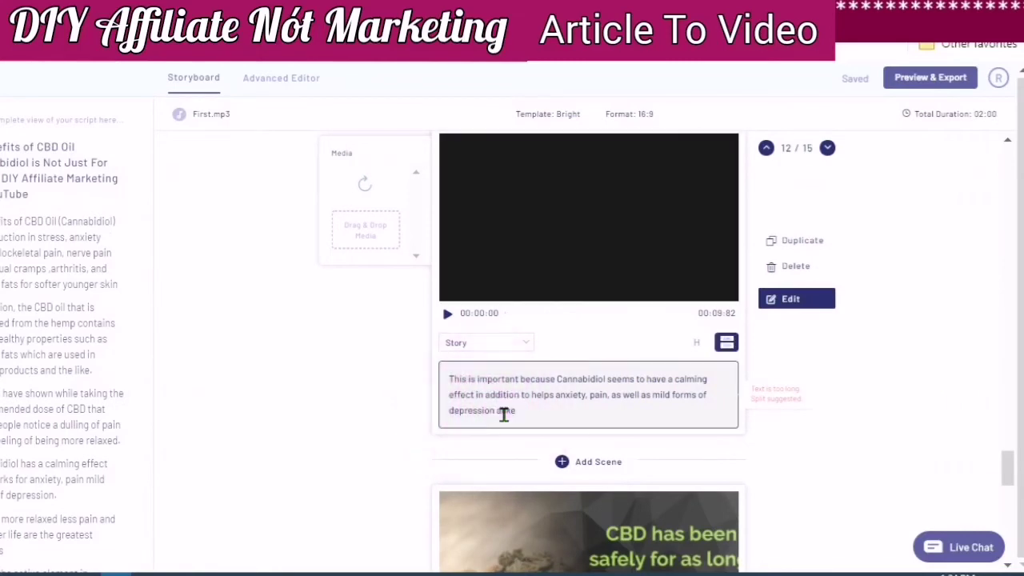
left_click(500, 400)
key("Return")
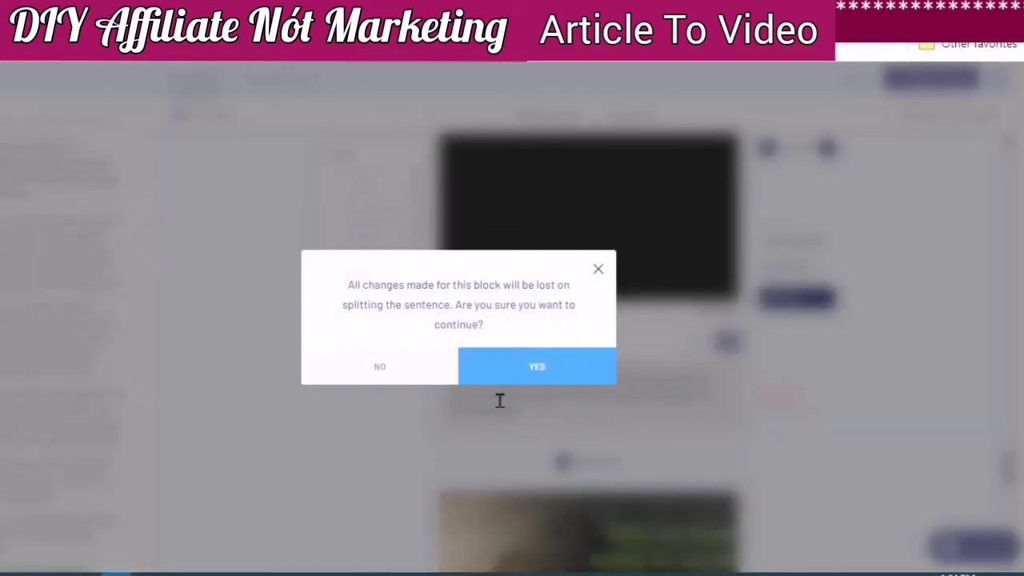
left_click(522, 373)
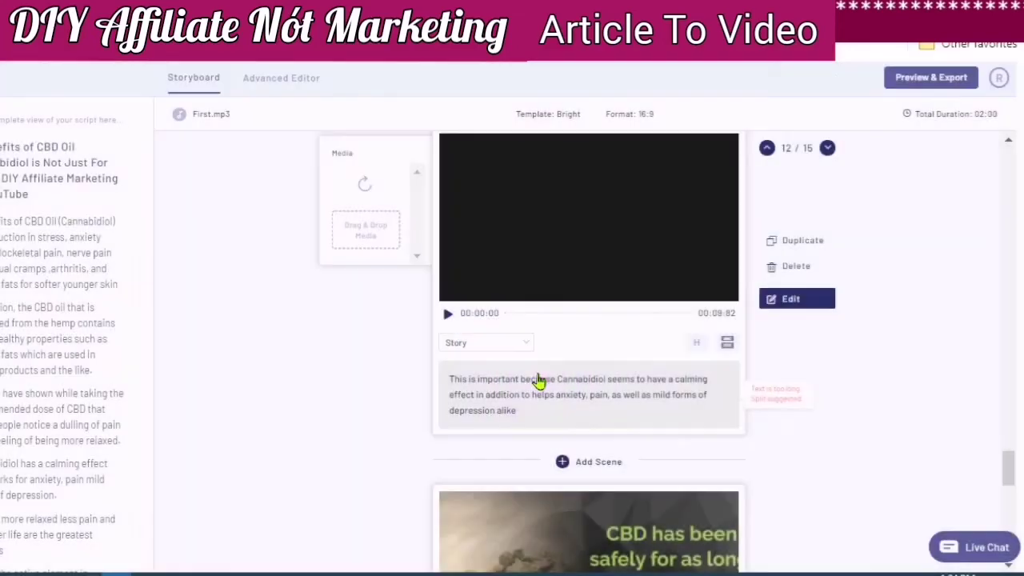
left_click(725, 347)
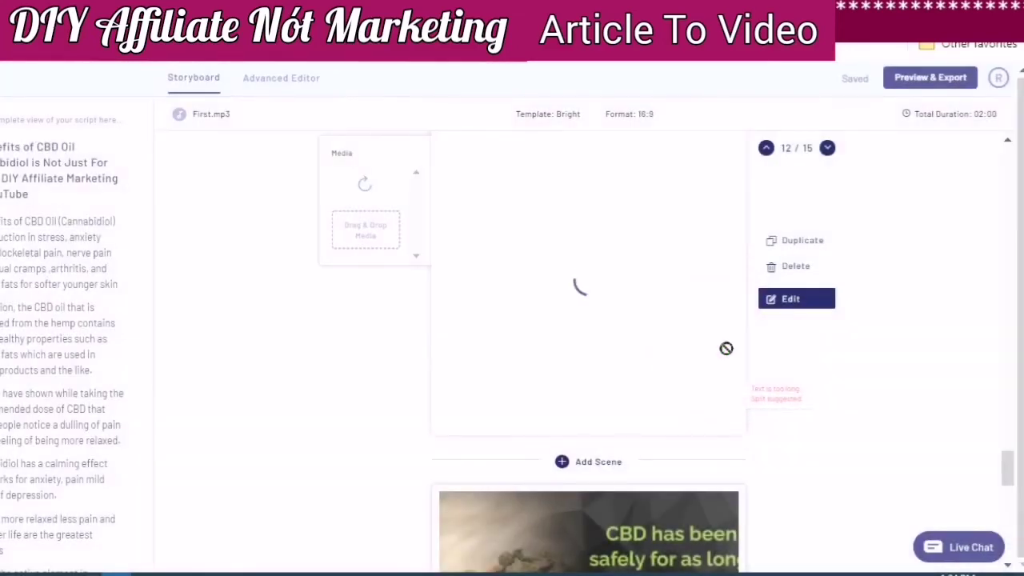
left_click(545, 431)
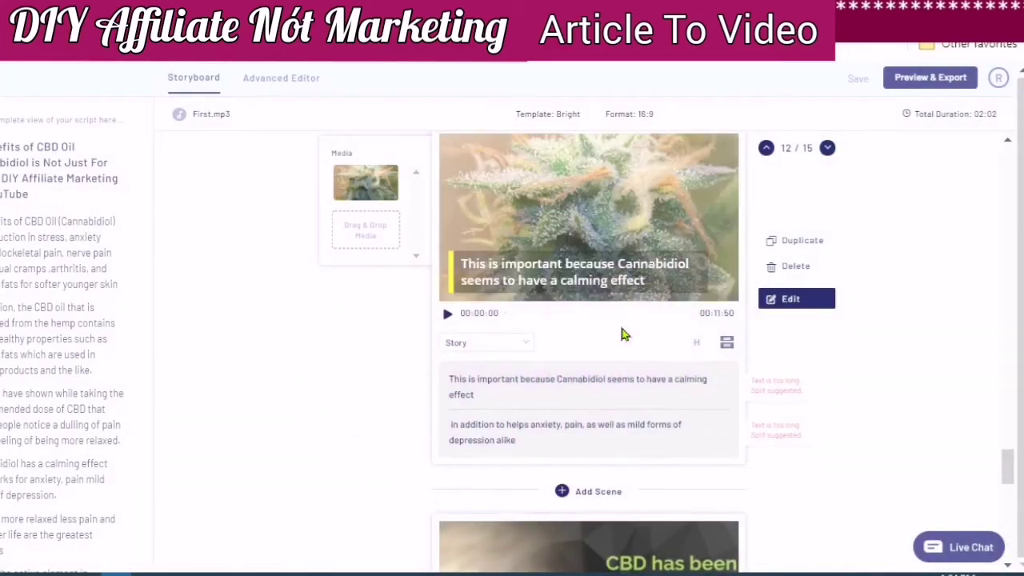
left_click(612, 344)
Step: Shorten scene 12's first caption line to "Cannabidiol seems to have a calming effect" by removing "This is important because"
scroll(613, 343, "down", 3)
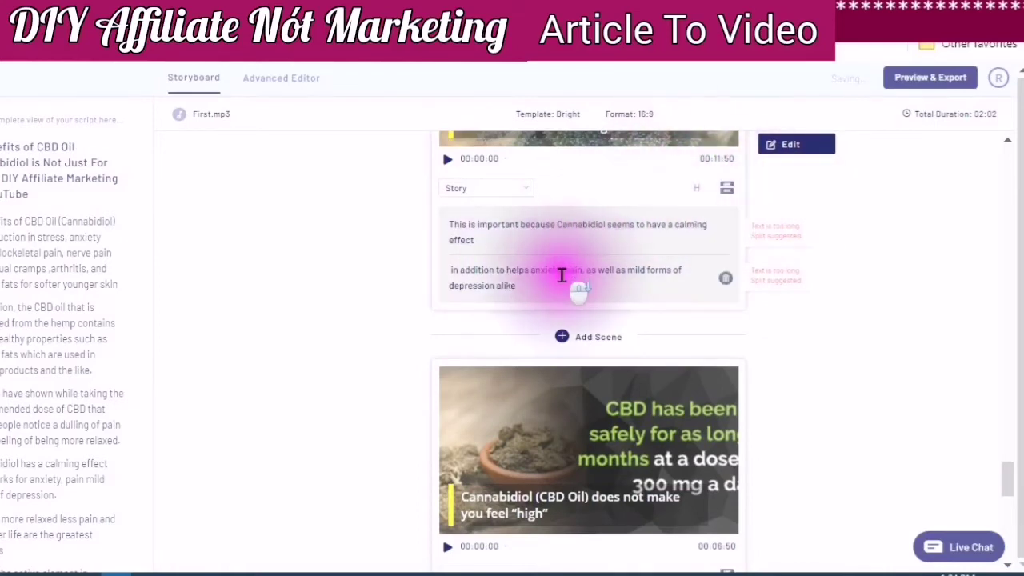
left_click(562, 275)
scroll(556, 274, "down", 1)
scroll(550, 276, "up", 3)
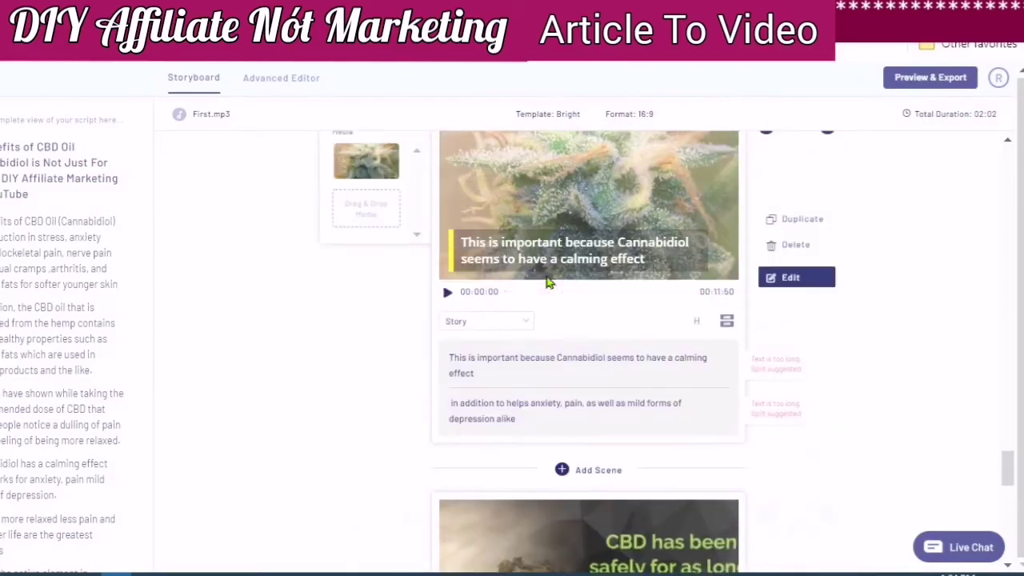
scroll(549, 281, "up", 1)
left_click(600, 231)
left_click(594, 307)
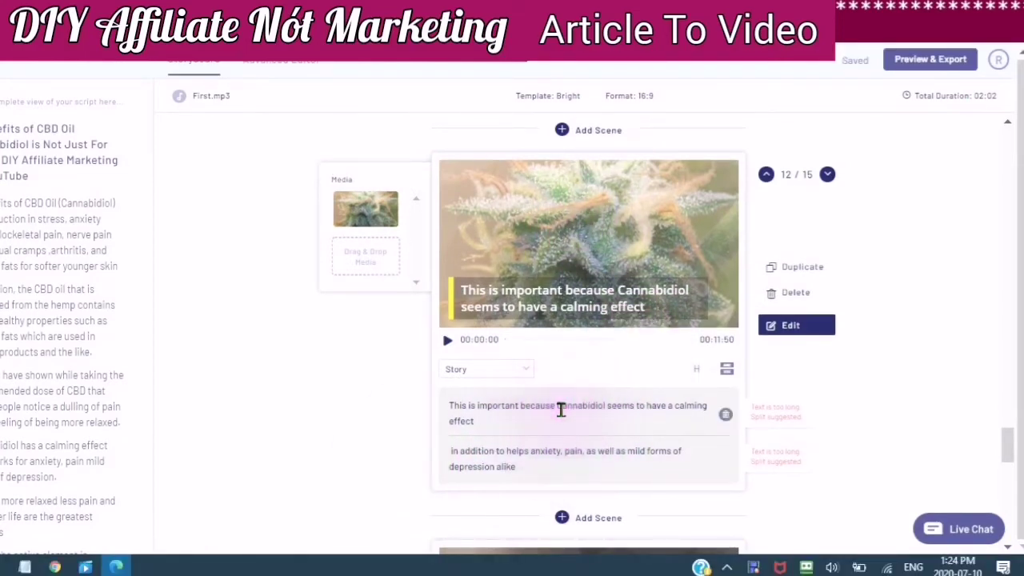
left_click(556, 405)
left_click_drag(555, 405, 450, 402)
key("BackSpace")
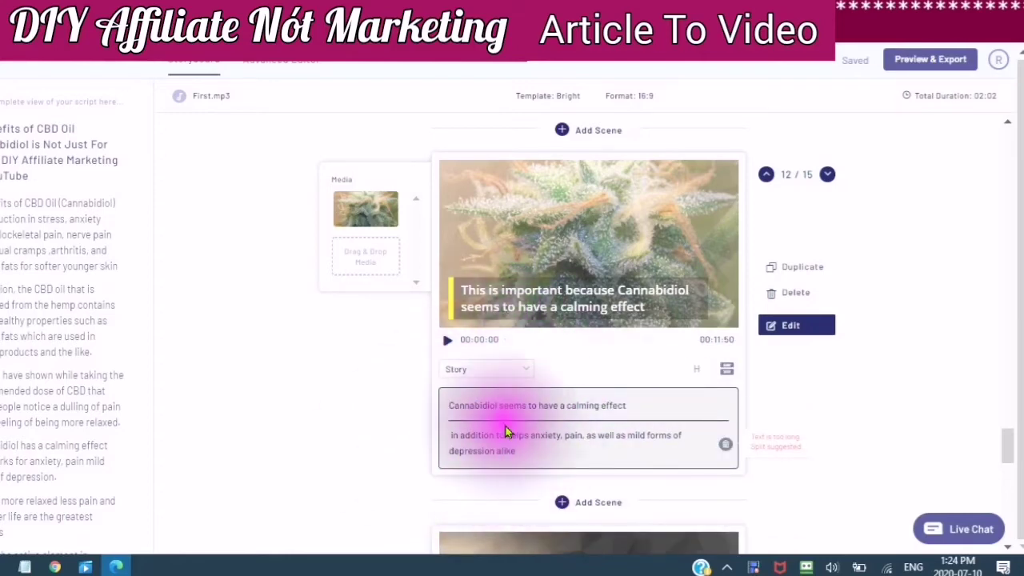
Step: Trim scene 12's second caption line to "helps anxiety, pain, as well as mild forms of depression"
mouse_move(502, 450)
left_mouse_down()
mouse_move(441, 441)
mouse_move(506, 436)
left_mouse_up()
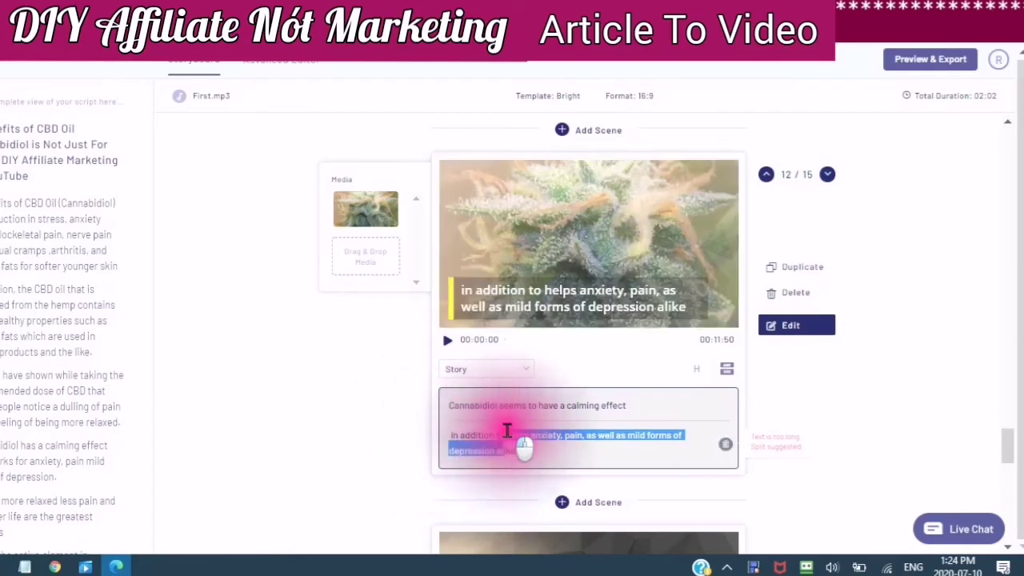
left_click(519, 500)
left_click(503, 430)
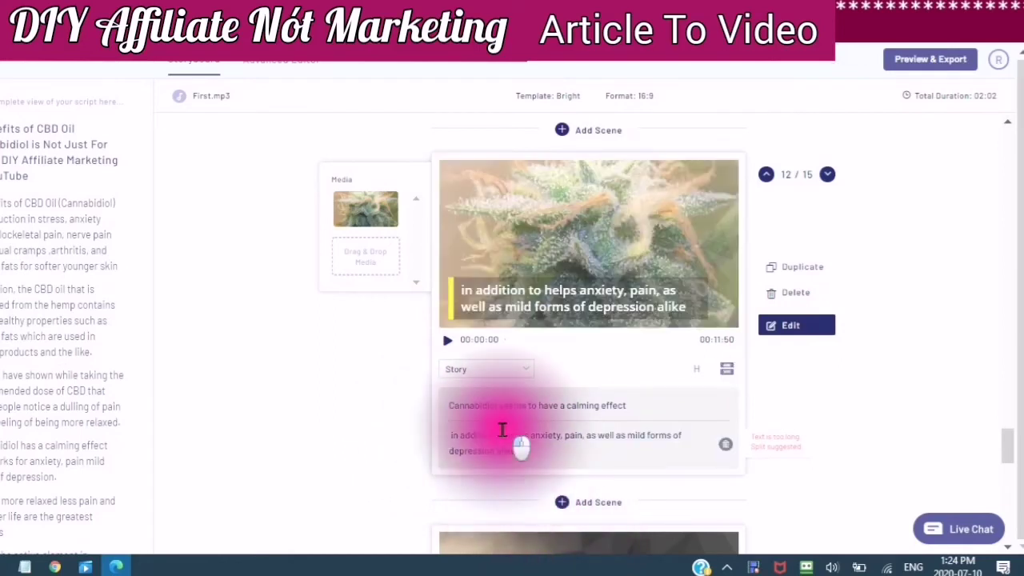
left_click(457, 430)
left_click_drag(507, 428, 450, 434)
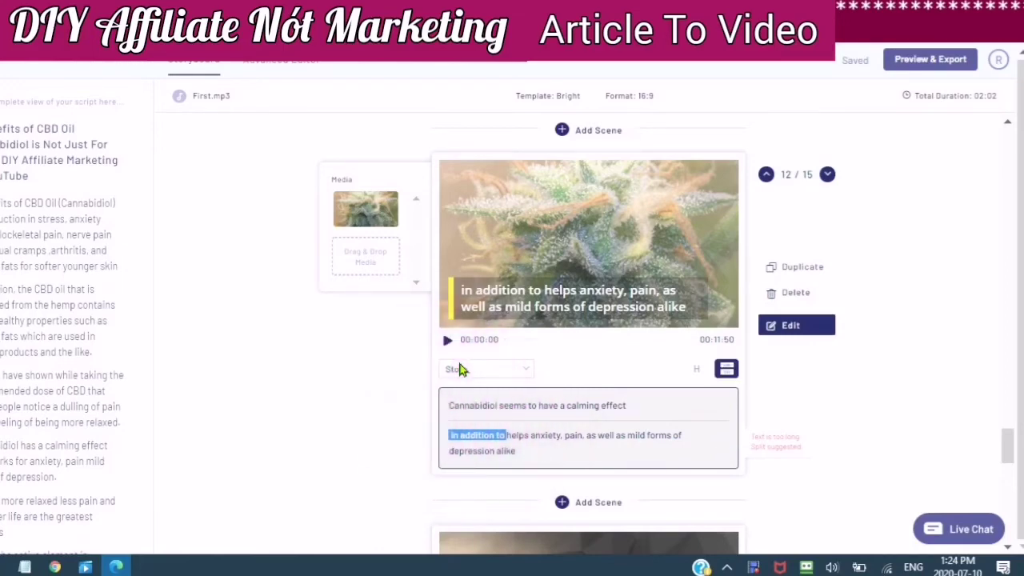
key("BackSpace")
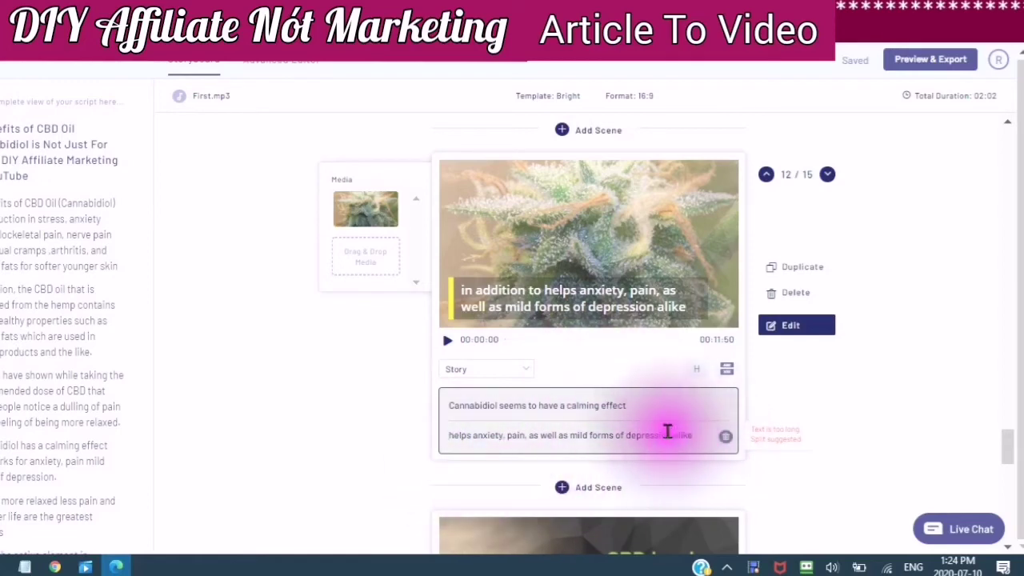
left_click(693, 431)
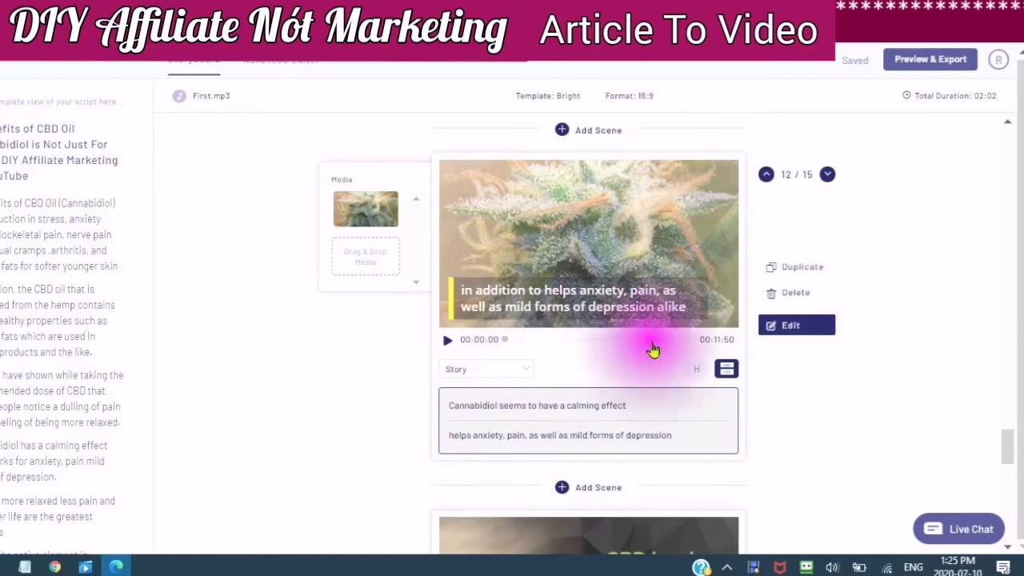
Step: Examine the captions and media of the storyboard scenes from the last scene back to the headline scene
scroll(652, 376, "down", 1)
scroll(653, 384, "down", 6)
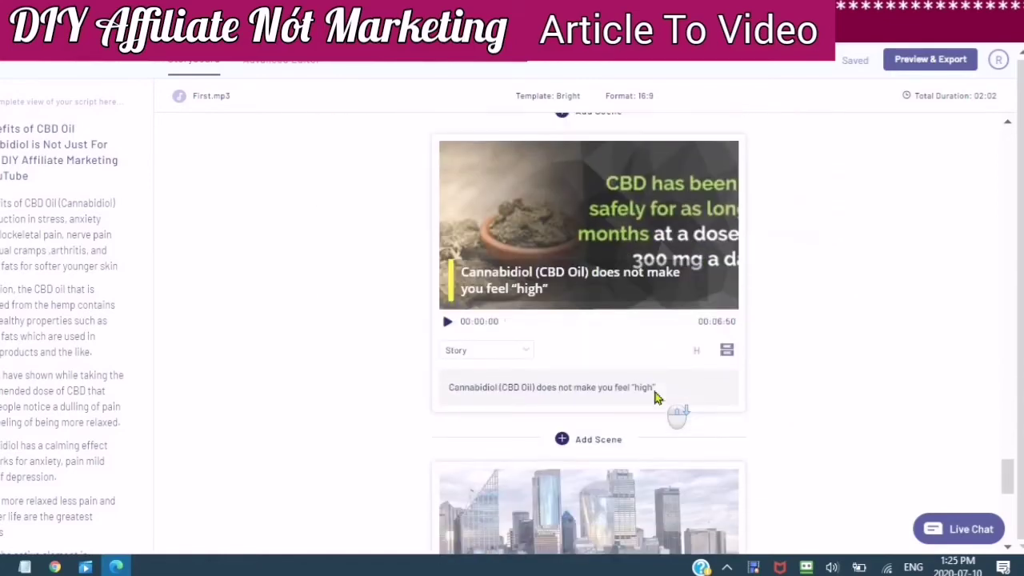
scroll(653, 394, "down", 5)
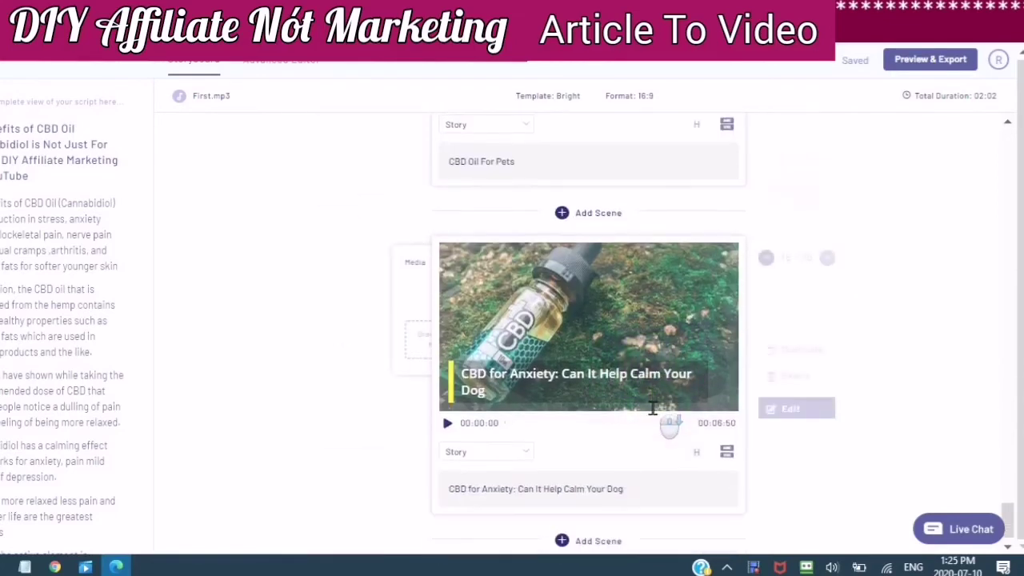
scroll(649, 407, "up", 2)
scroll(649, 412, "up", 10)
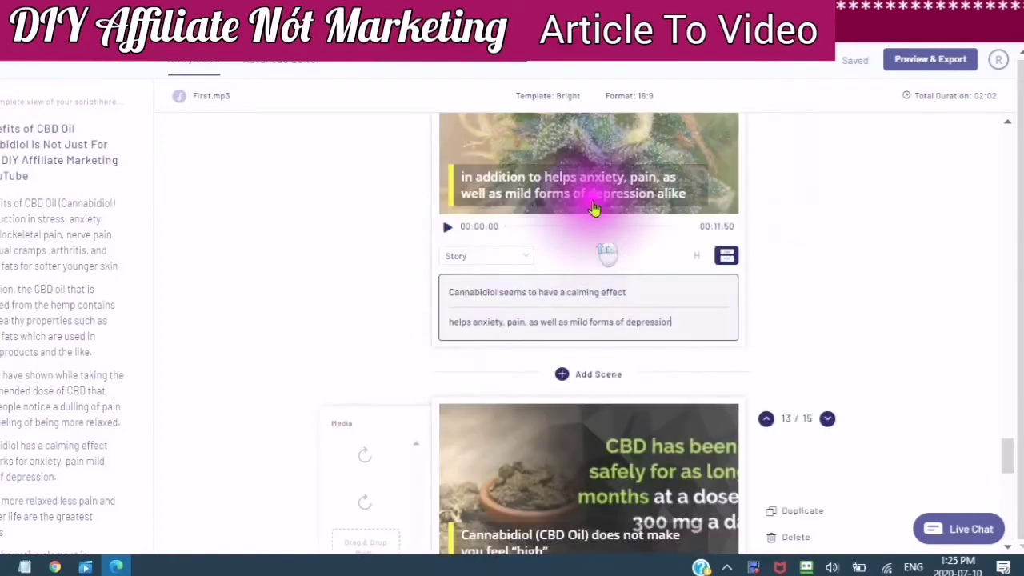
scroll(595, 207, "up", 10)
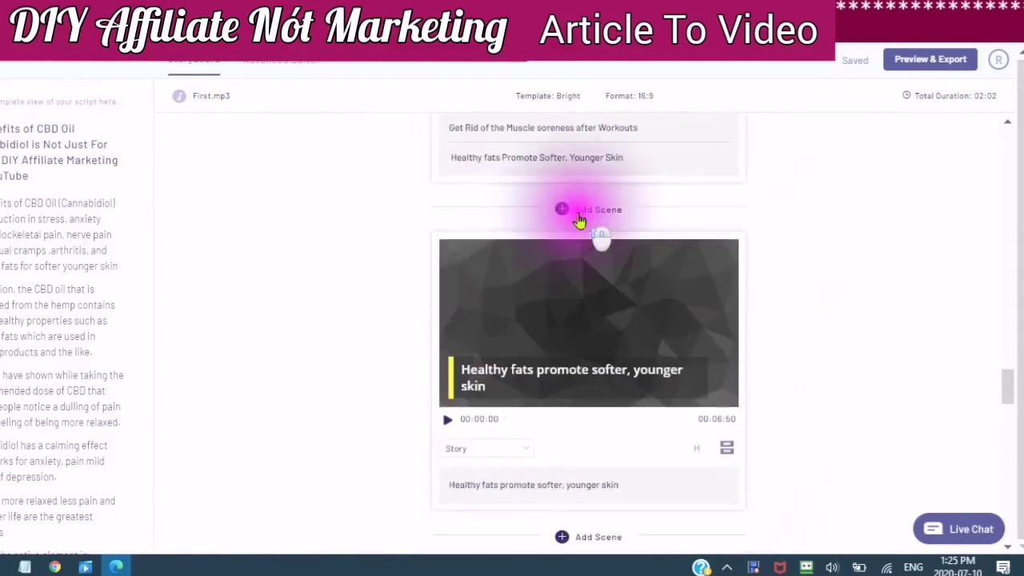
scroll(558, 239, "up", 7)
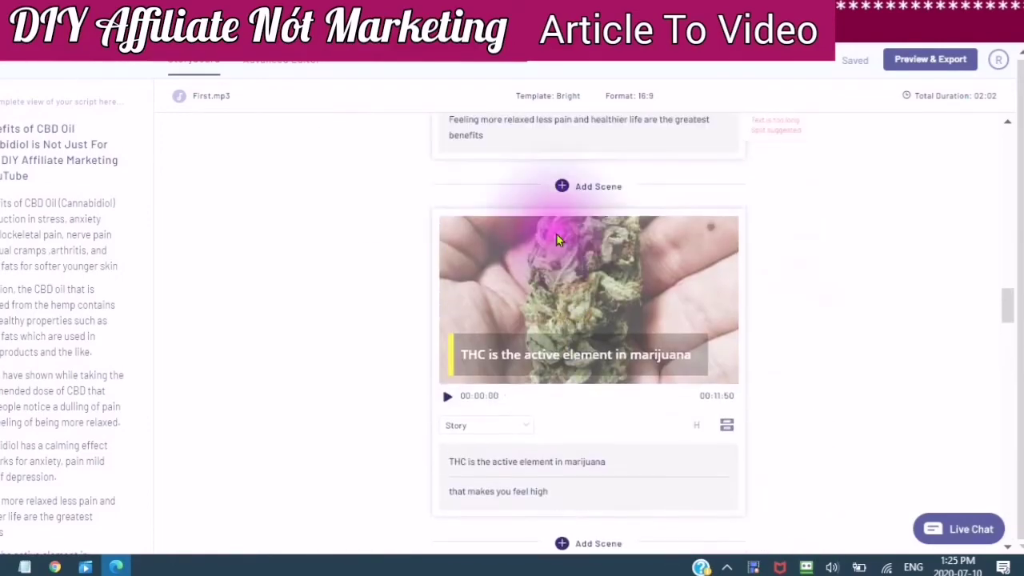
scroll(558, 239, "up", 5)
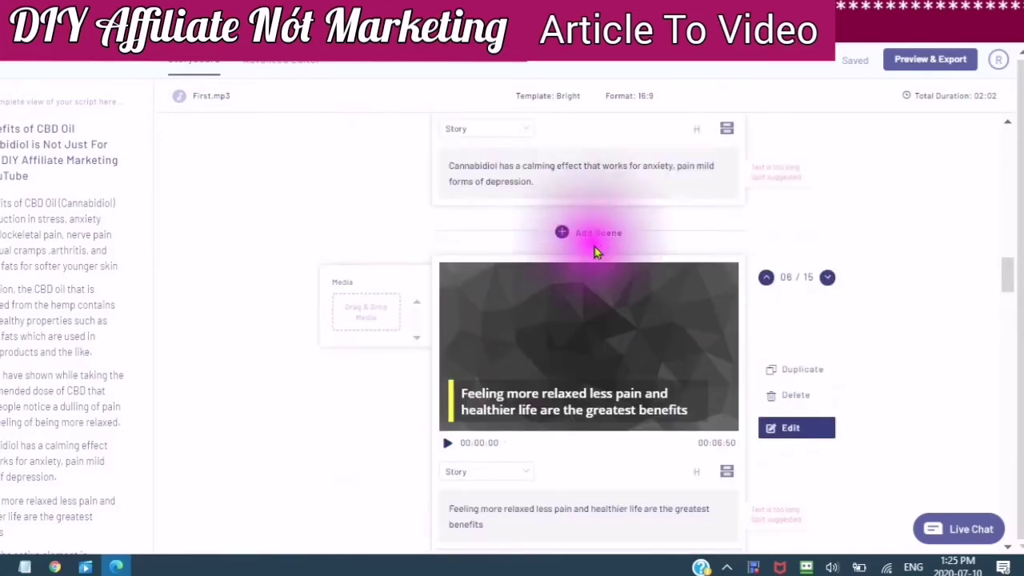
scroll(592, 253, "up", 5)
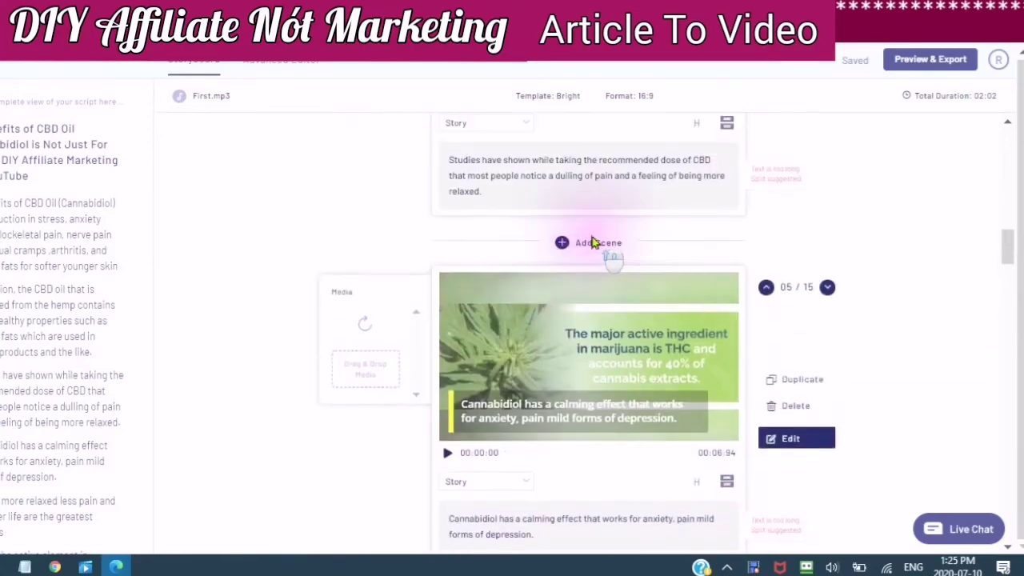
scroll(590, 237, "up", 4)
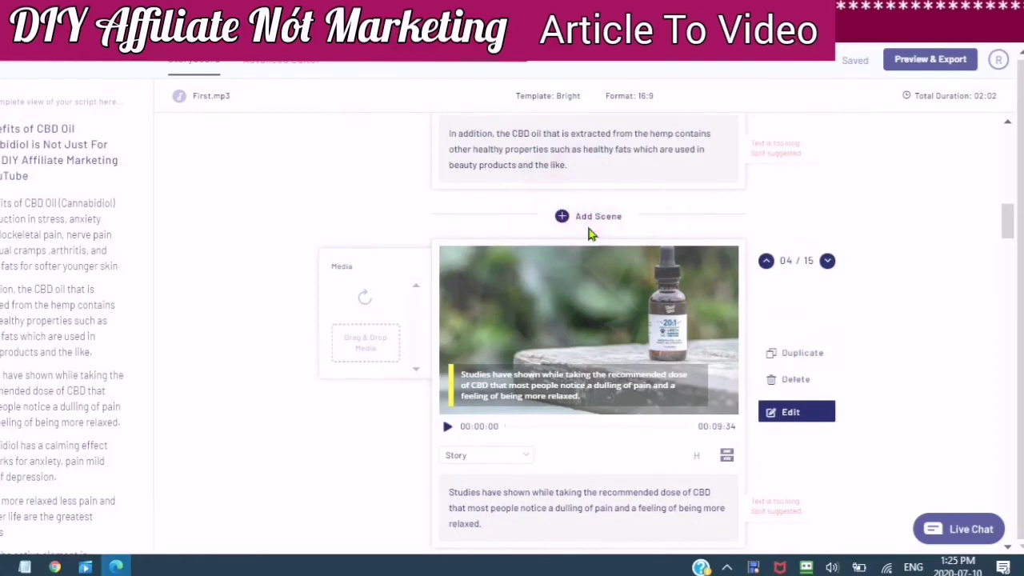
scroll(490, 128, "up", 3)
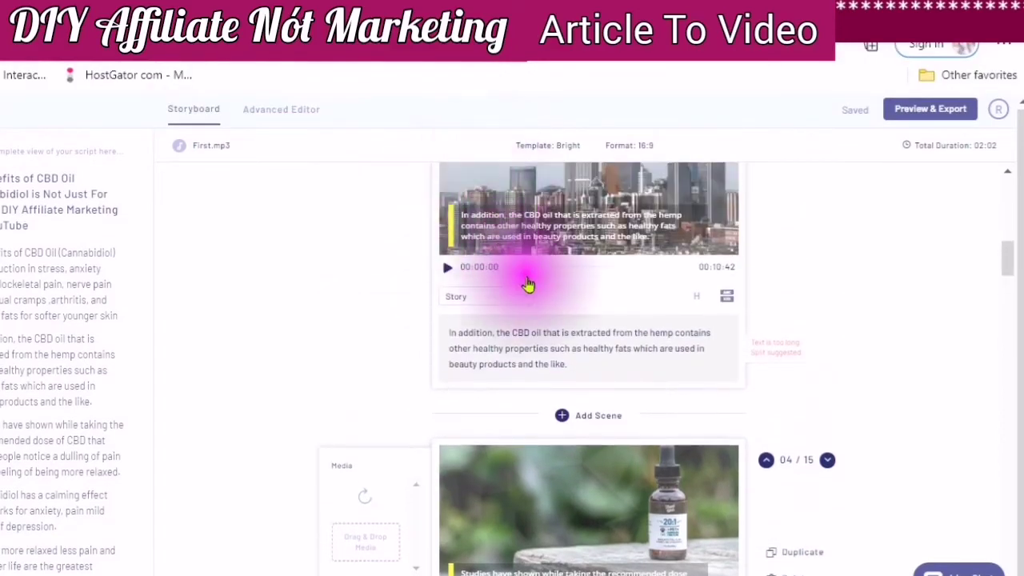
left_click(457, 389)
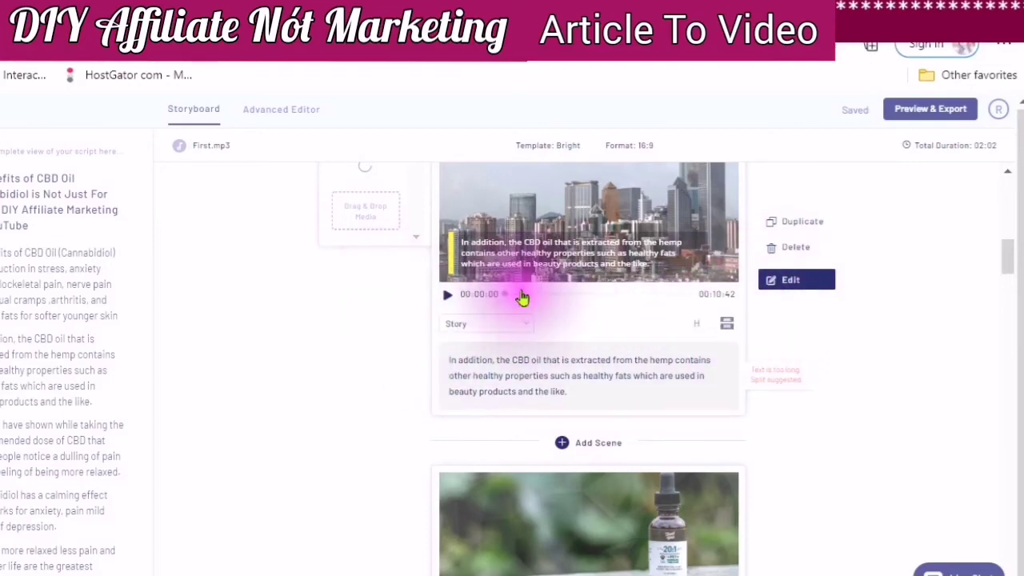
scroll(521, 297, "up", 1)
scroll(521, 297, "up", 6)
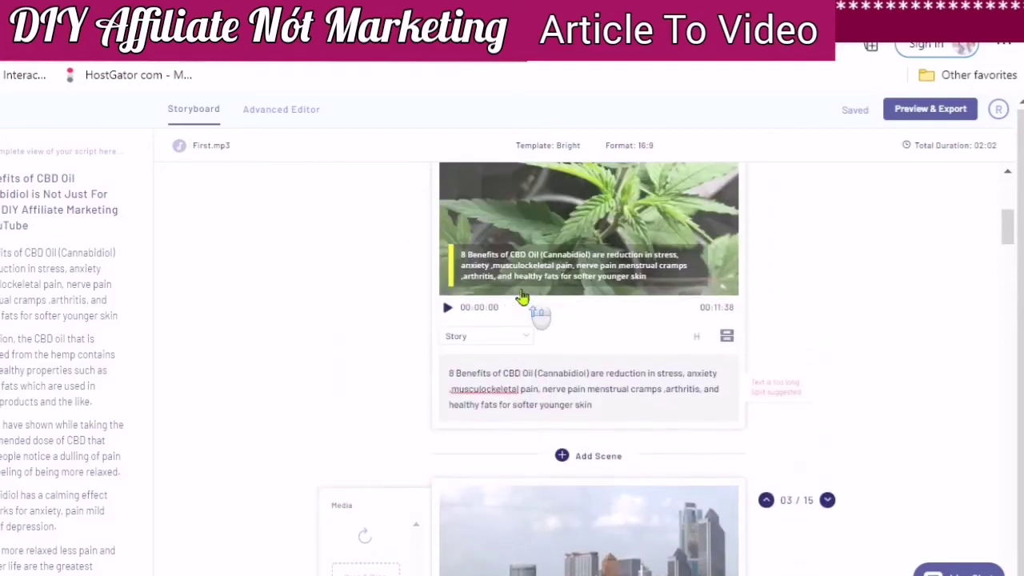
scroll(521, 297, "up", 8)
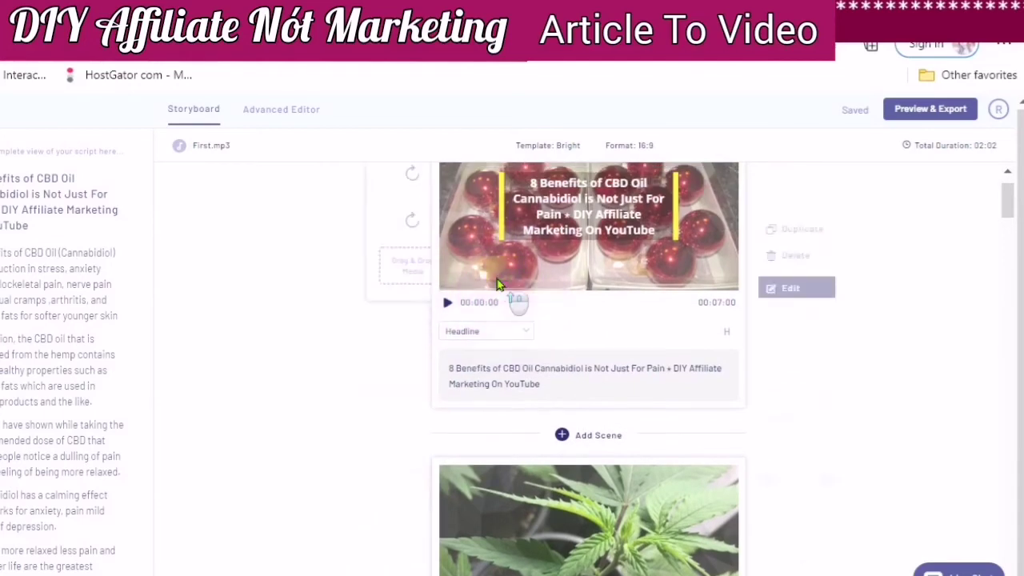
scroll(537, 312, "down", 2)
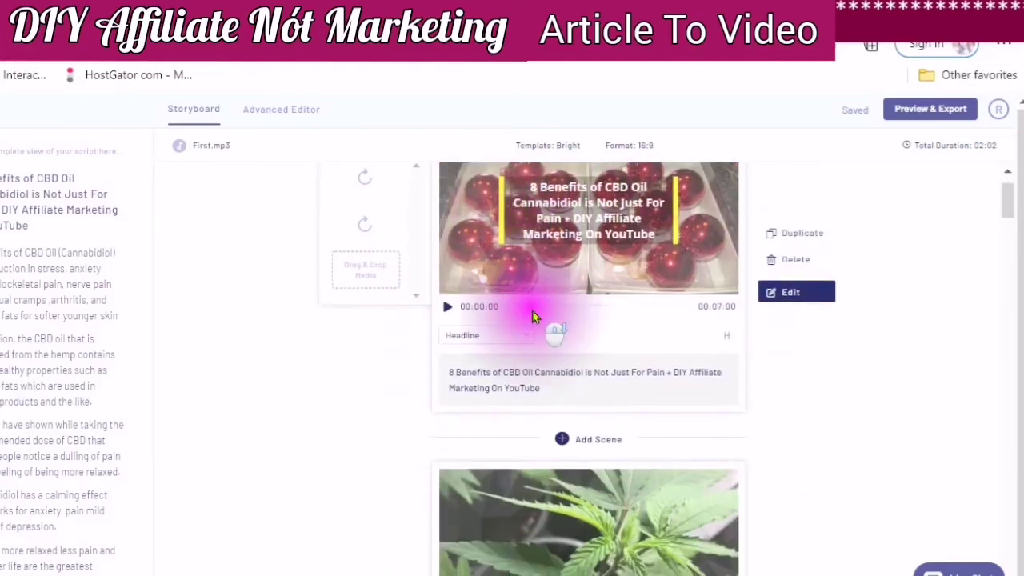
scroll(537, 315, "up", 2)
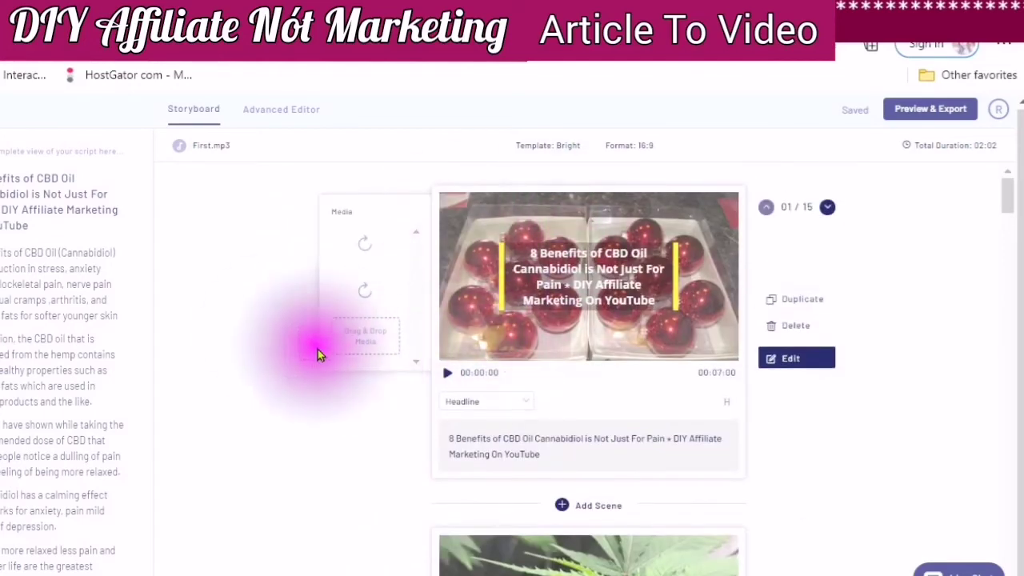
Step: Change scene 3, captioned "In addition, the CBD oil that is extracted from the hemp", to the Quote scene type and check its layout
scroll(512, 432, "down", 5)
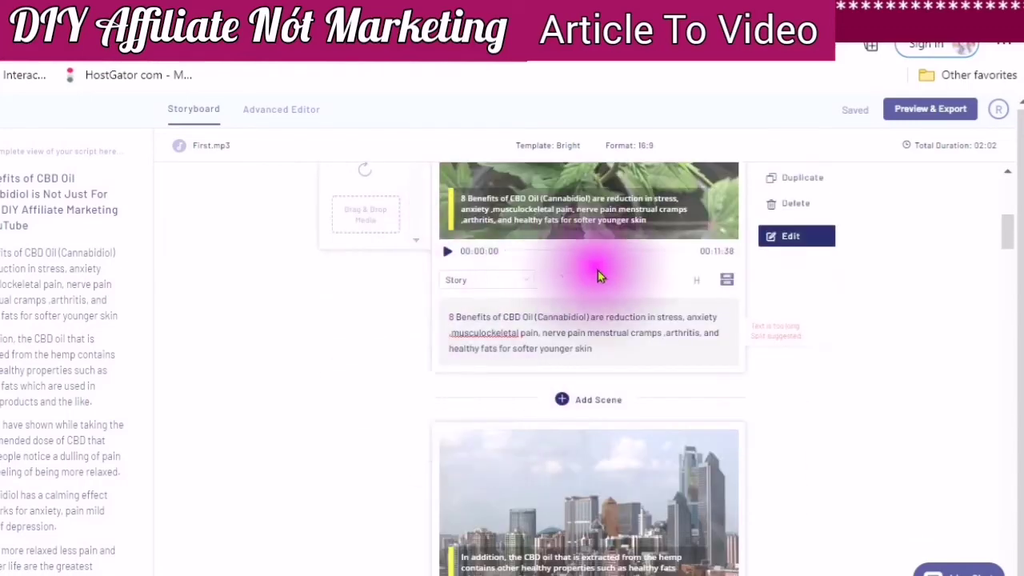
scroll(515, 376, "down", 3)
scroll(514, 378, "down", 2)
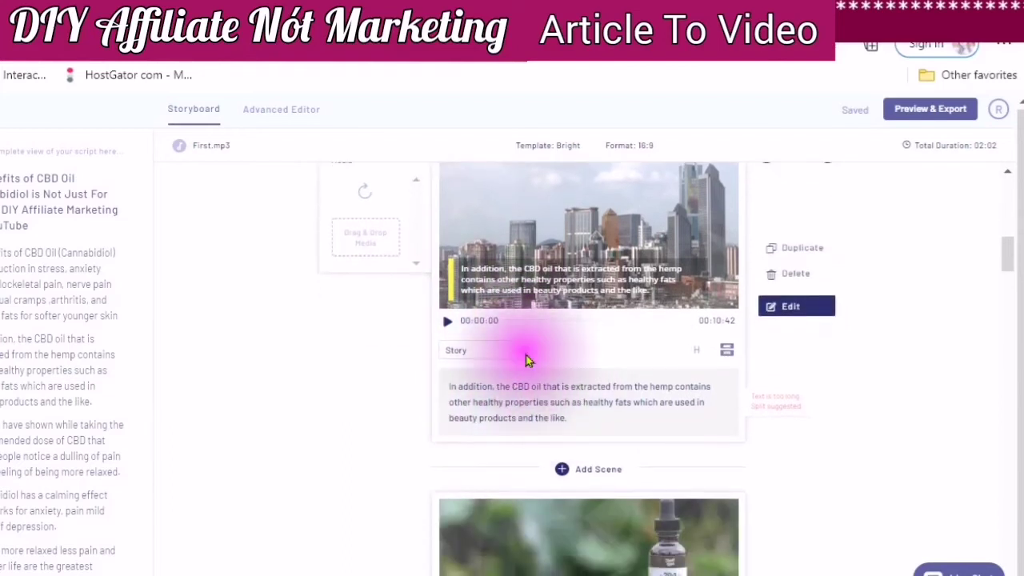
left_click(526, 349)
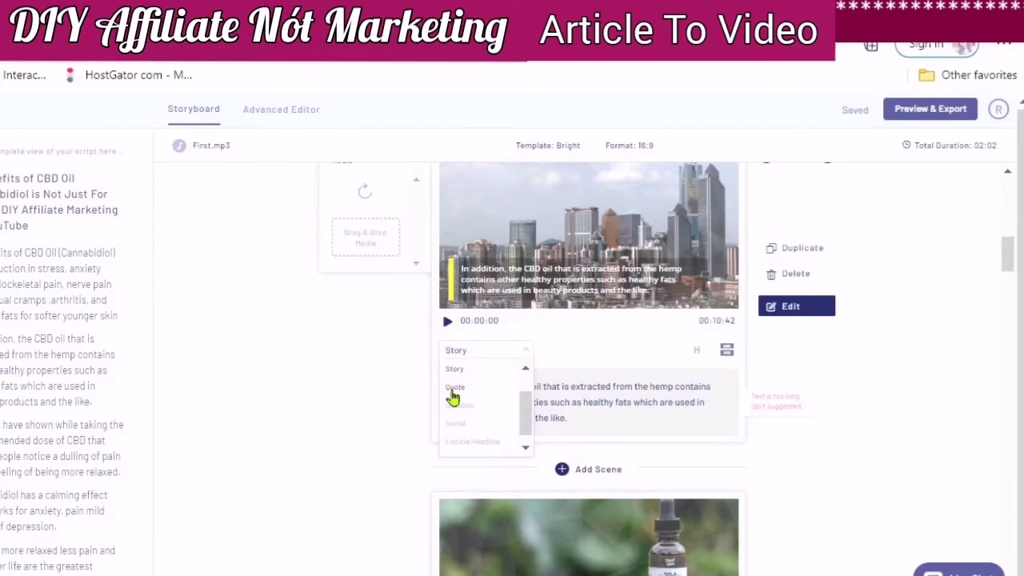
left_click(453, 392)
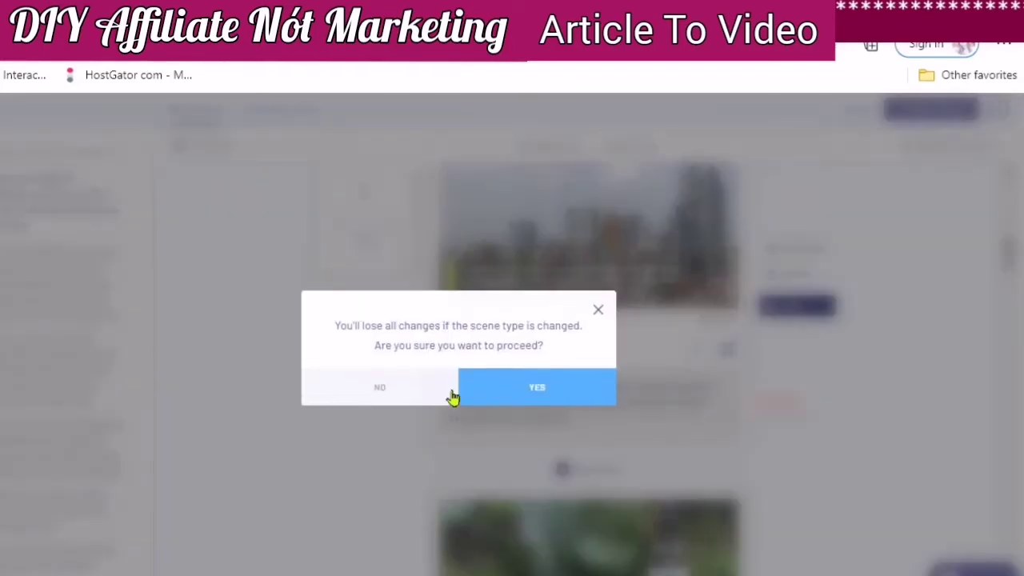
left_click(532, 387)
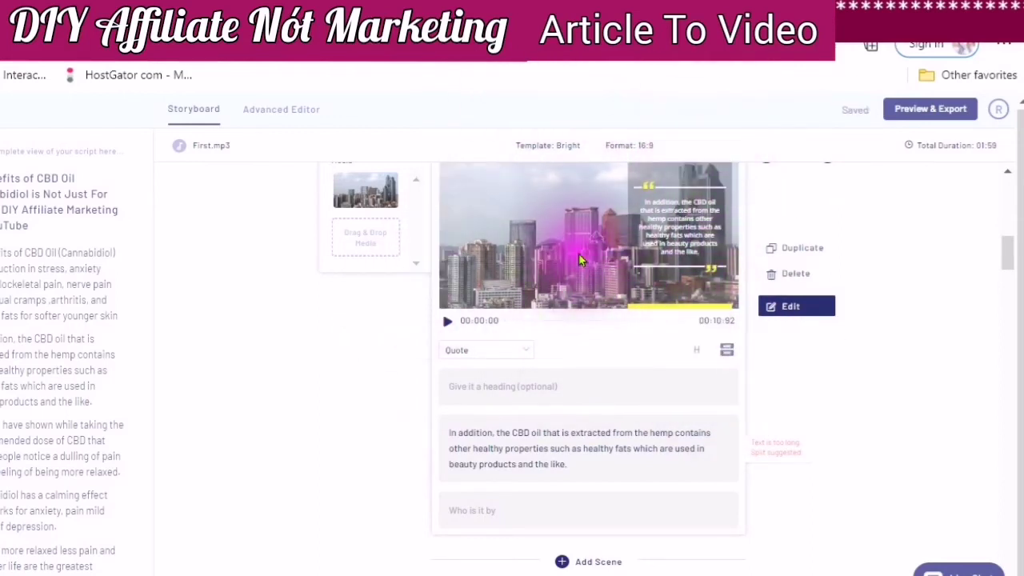
scroll(579, 253, "up", 2)
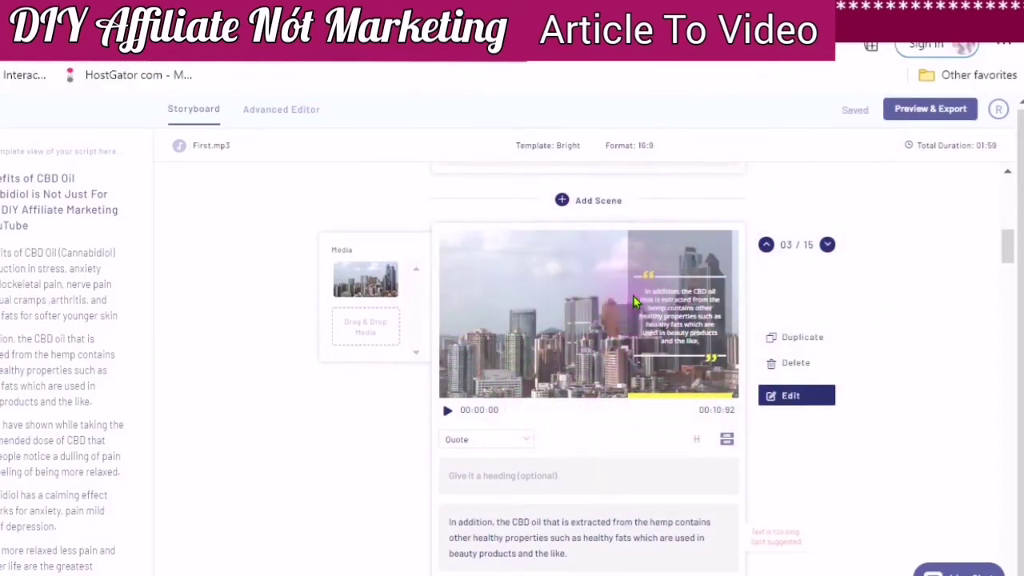
scroll(633, 297, "down", 3)
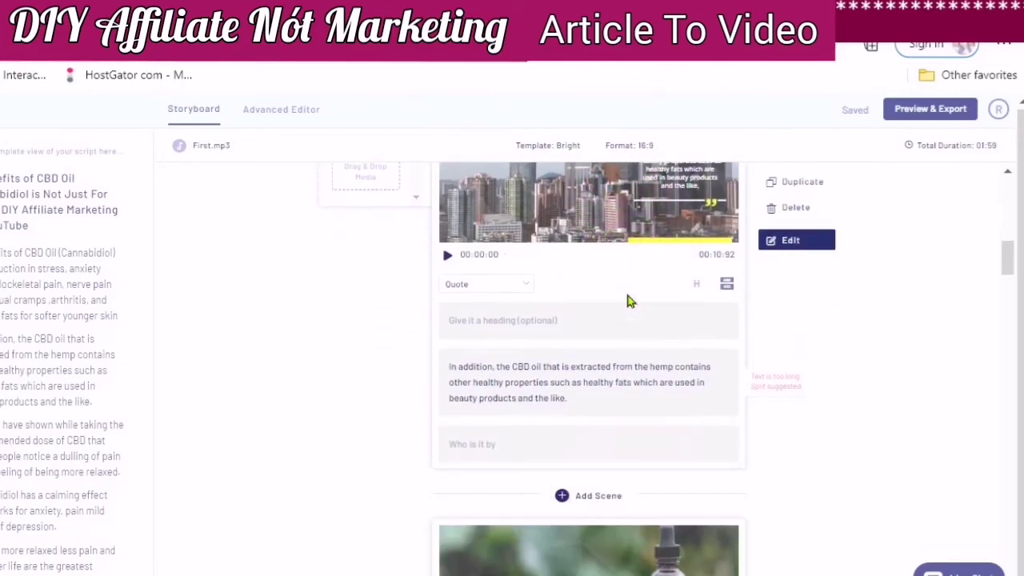
Step: Change scene 4, captioned "Studies have shown while taking the recommended dose of CBD", to the Question scene type and check its layout
scroll(629, 299, "down", 7)
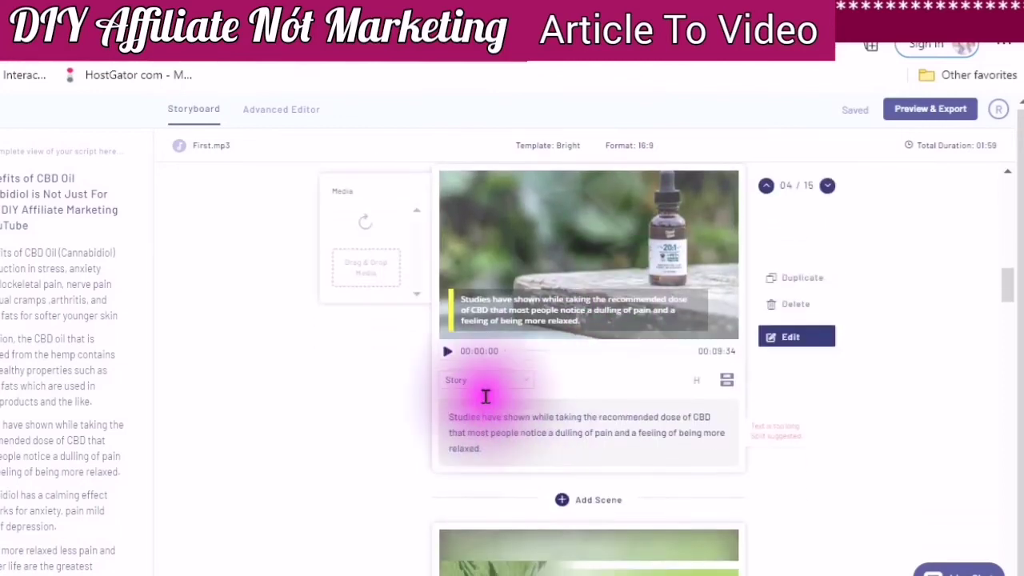
scroll(512, 376, "down", 1)
left_click(528, 363)
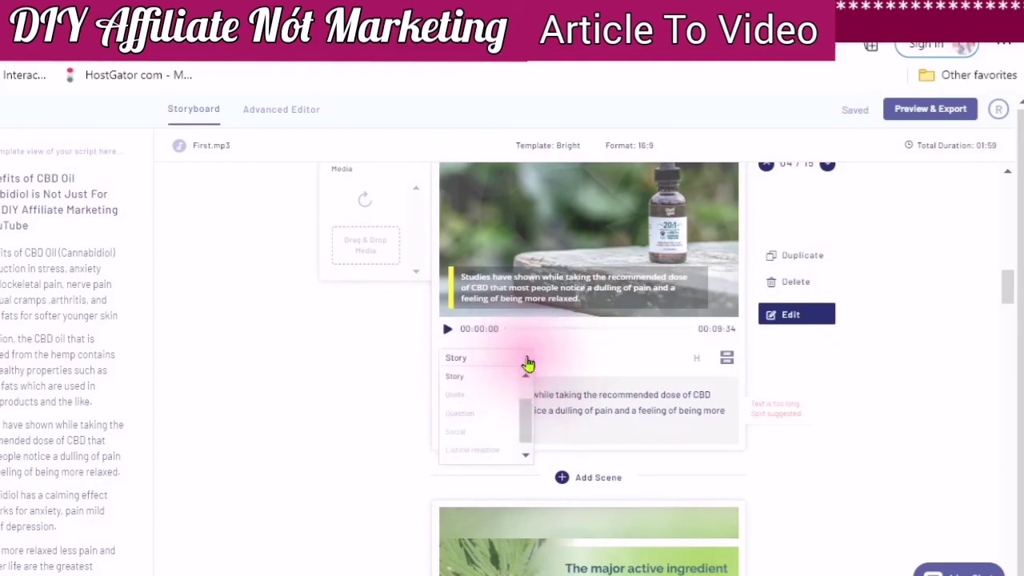
left_click(454, 410)
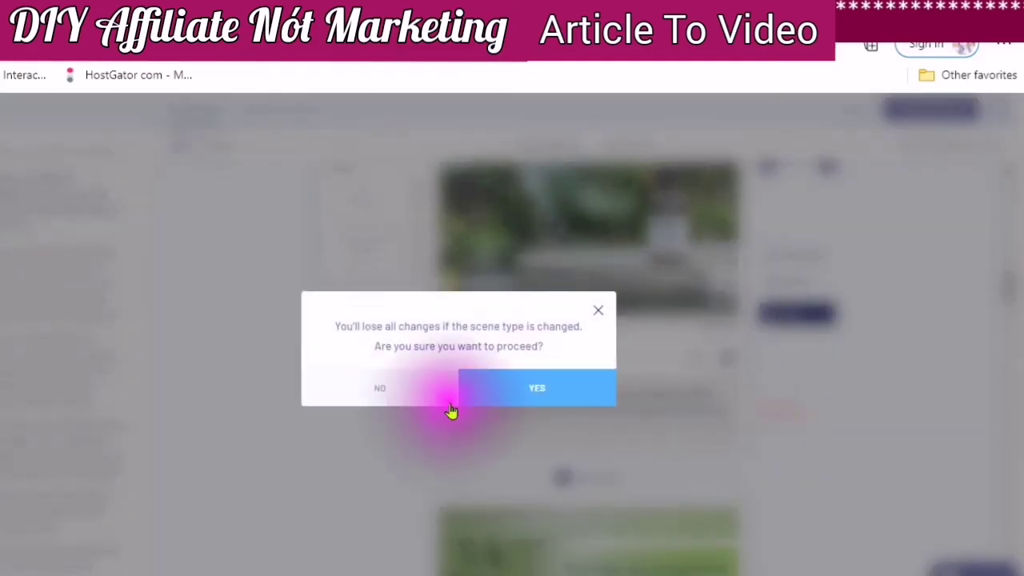
left_click(523, 401)
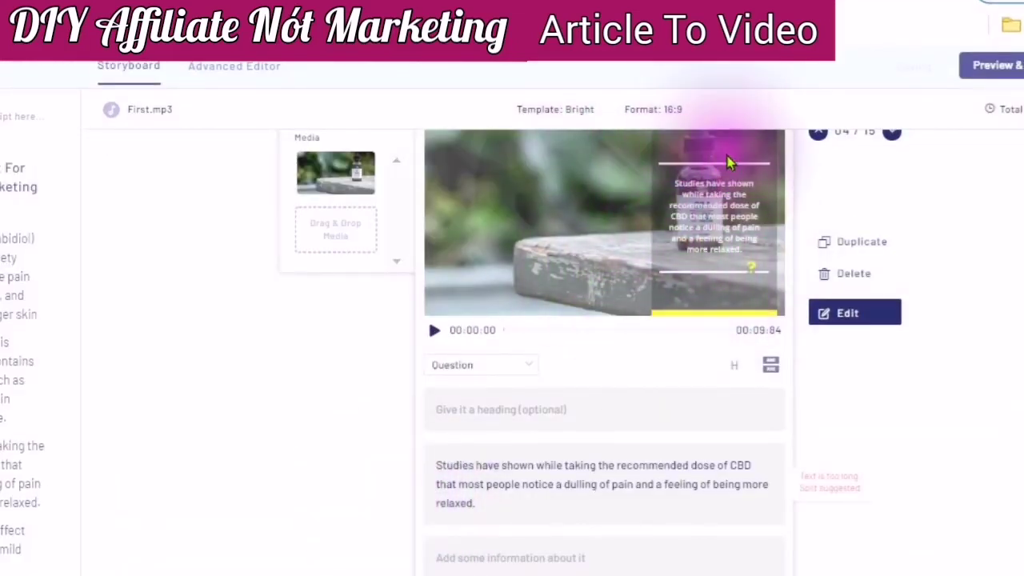
scroll(675, 232, "up", 2)
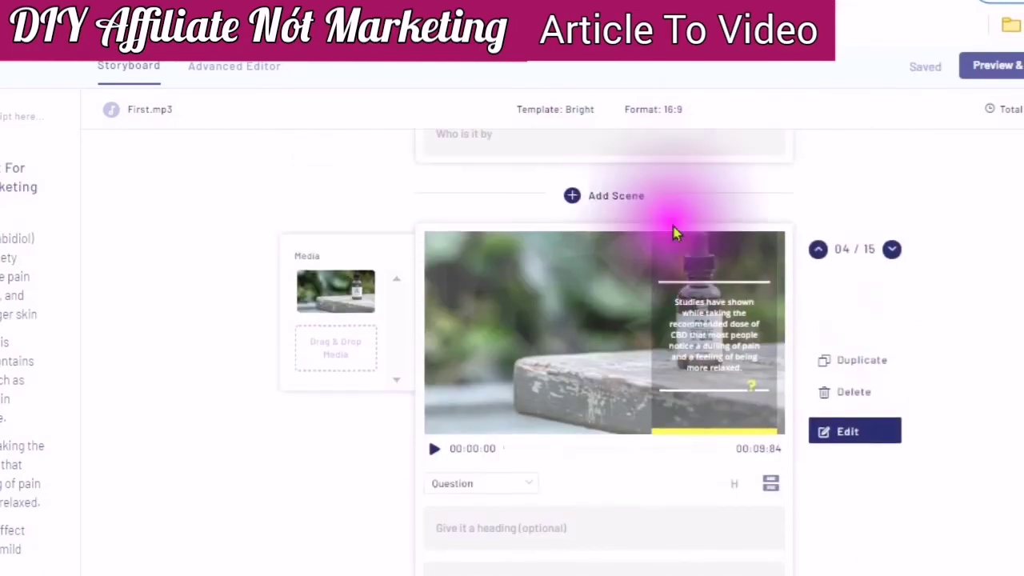
scroll(664, 308, "down", 1)
scroll(654, 342, "down", 1)
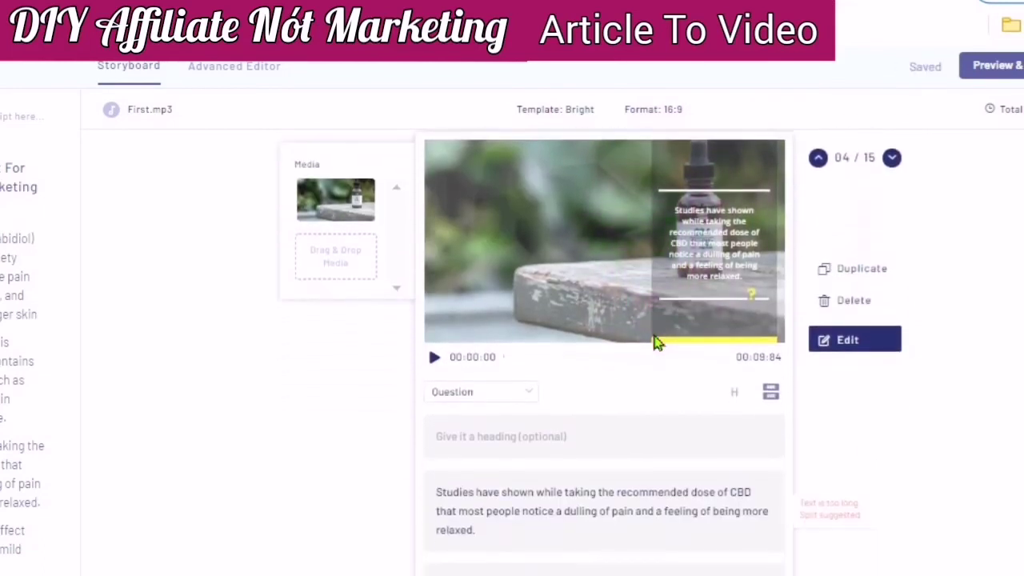
Step: Change scene 4 to the Social scene type and confirm the loss of its existing changes
left_click(525, 398)
scroll(480, 456, "down", 1)
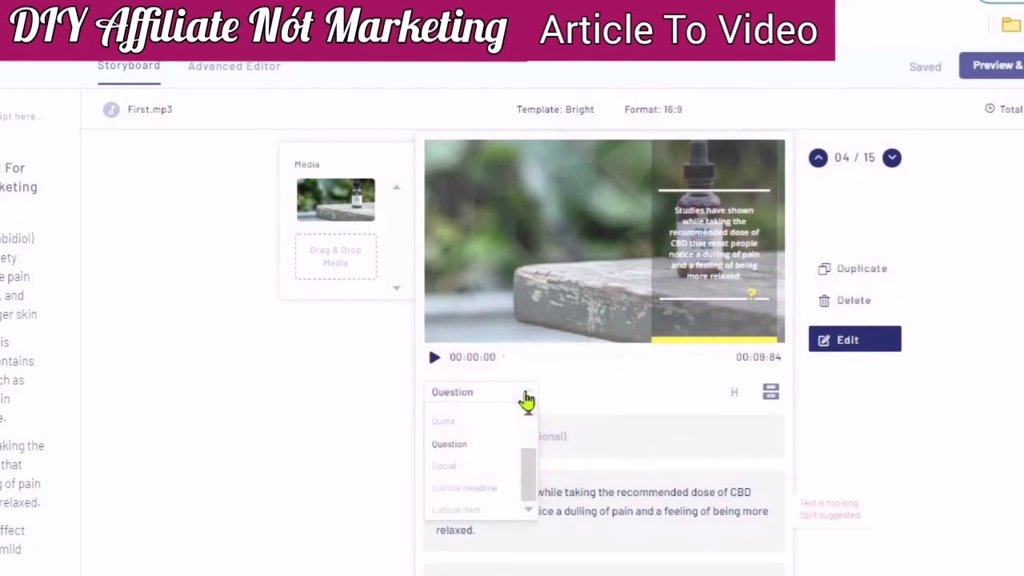
left_click(440, 472)
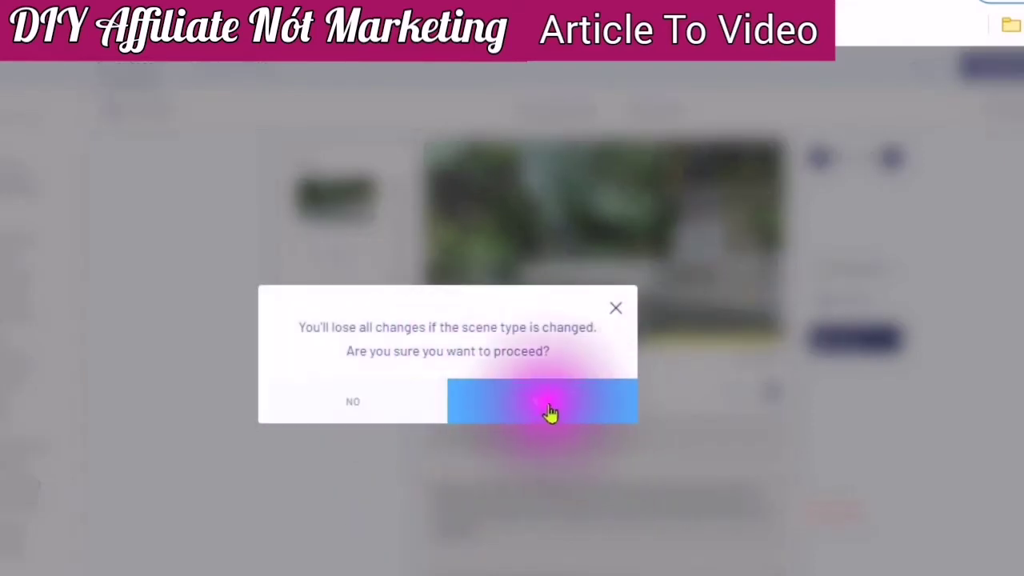
left_click(550, 412)
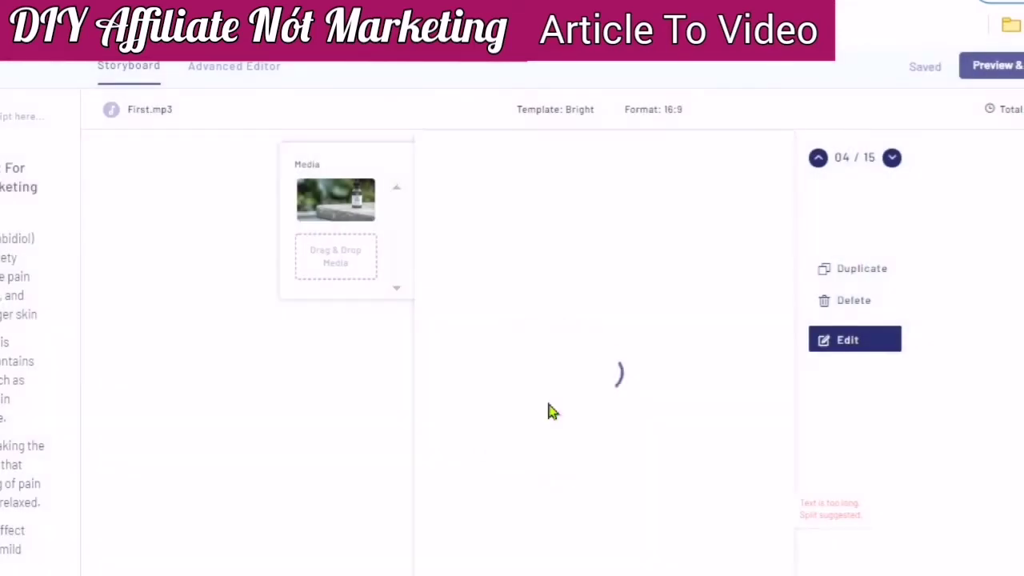
left_click(537, 392)
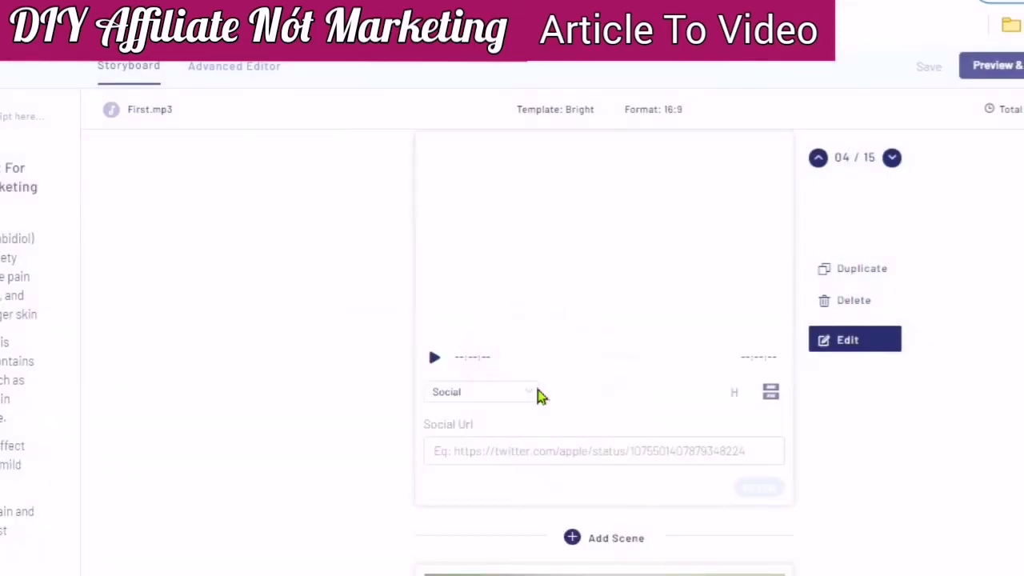
left_click(576, 521)
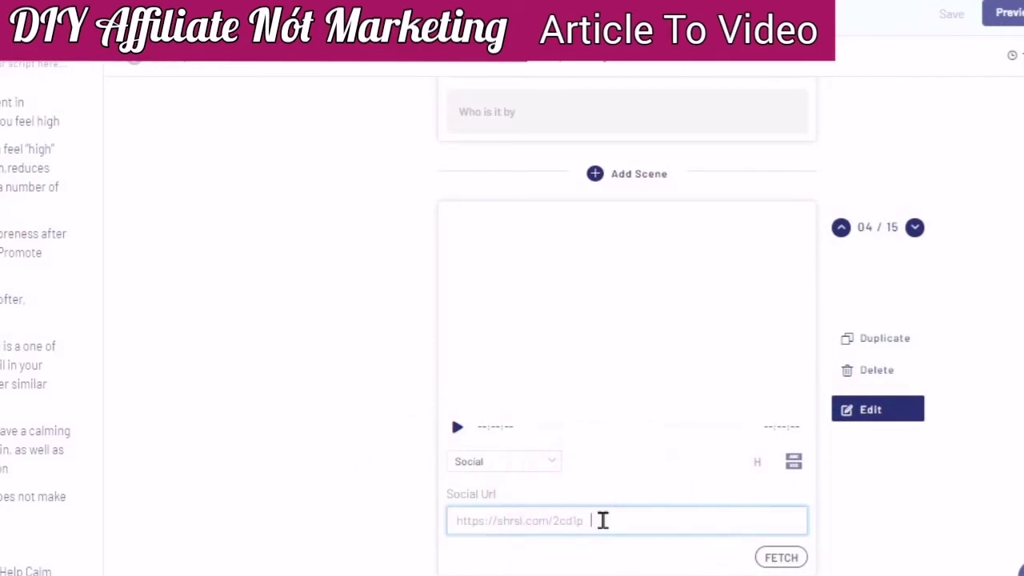
left_click_drag(603, 521, 471, 532)
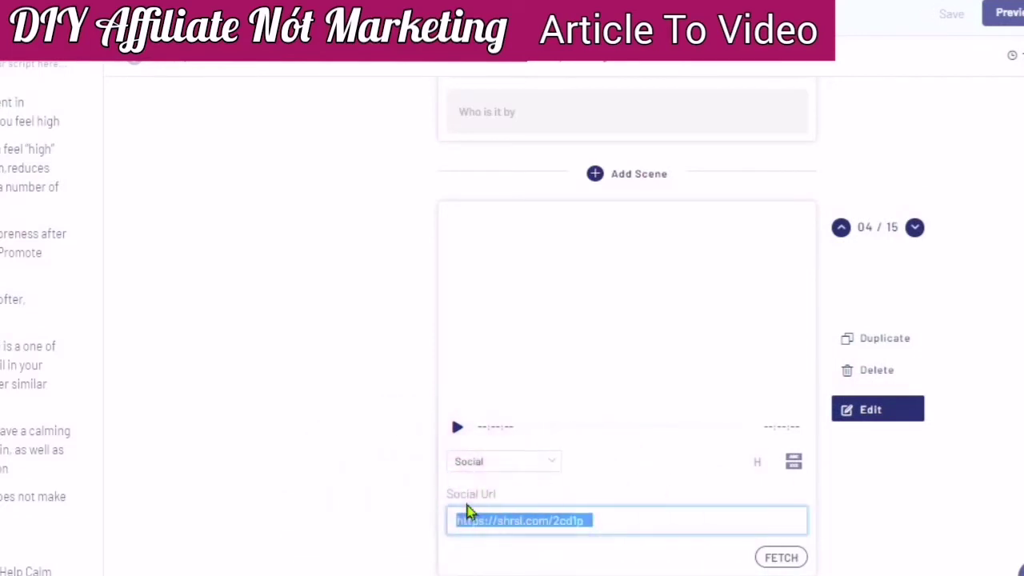
right_click(478, 519)
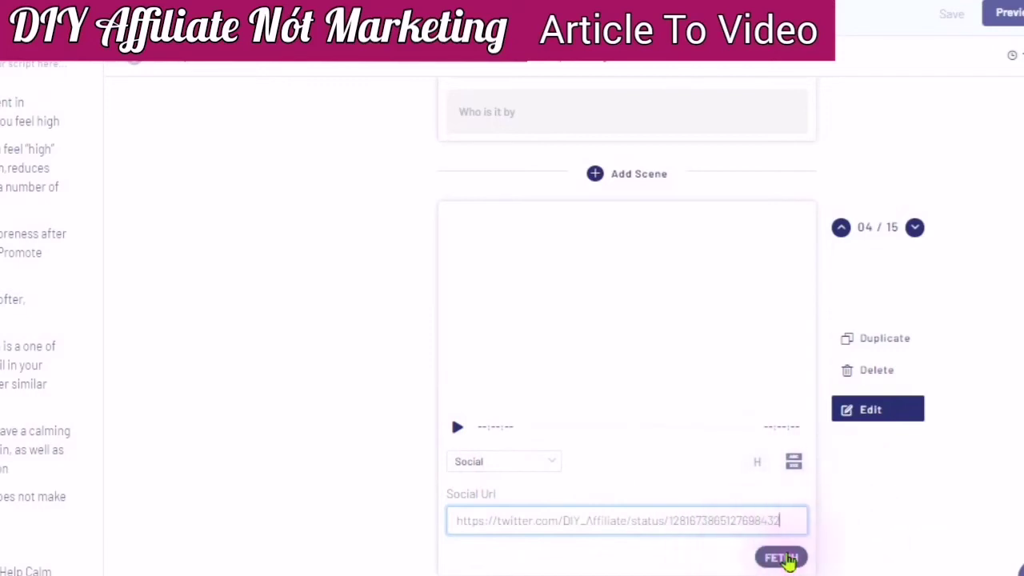
left_click(792, 560)
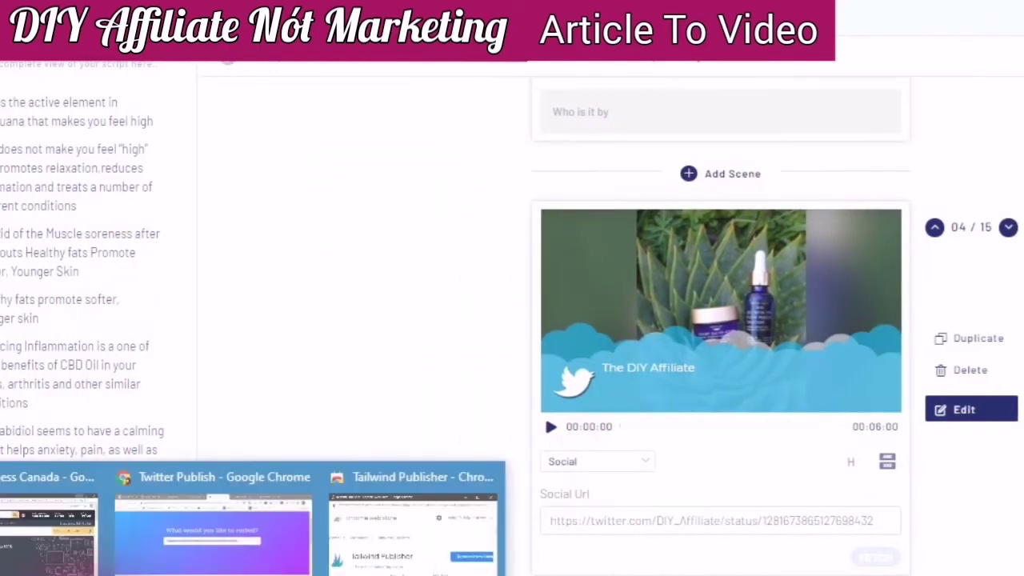
left_click(418, 570)
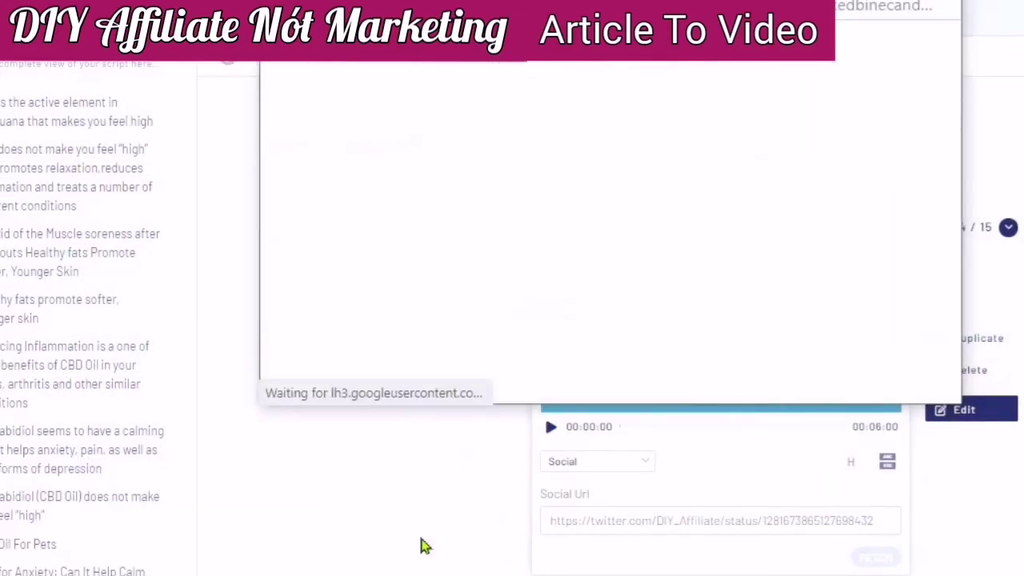
left_click(419, 532)
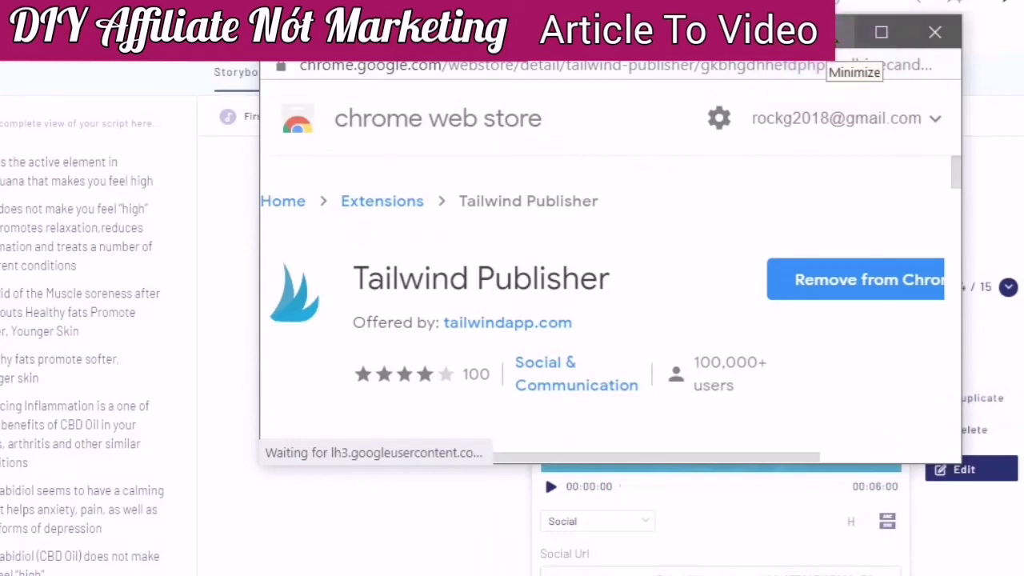
left_click(836, 34)
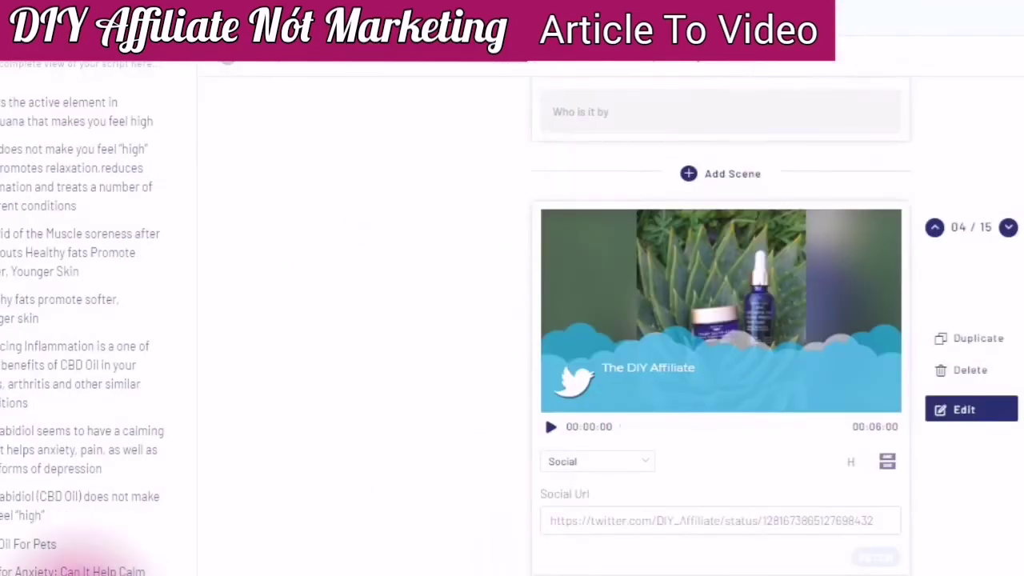
Step: Switch to Twitter and open the embed page for The DIY Affiliate's tweet showing the salve and tincture
mouse_move(84, 573)
left_click(217, 560)
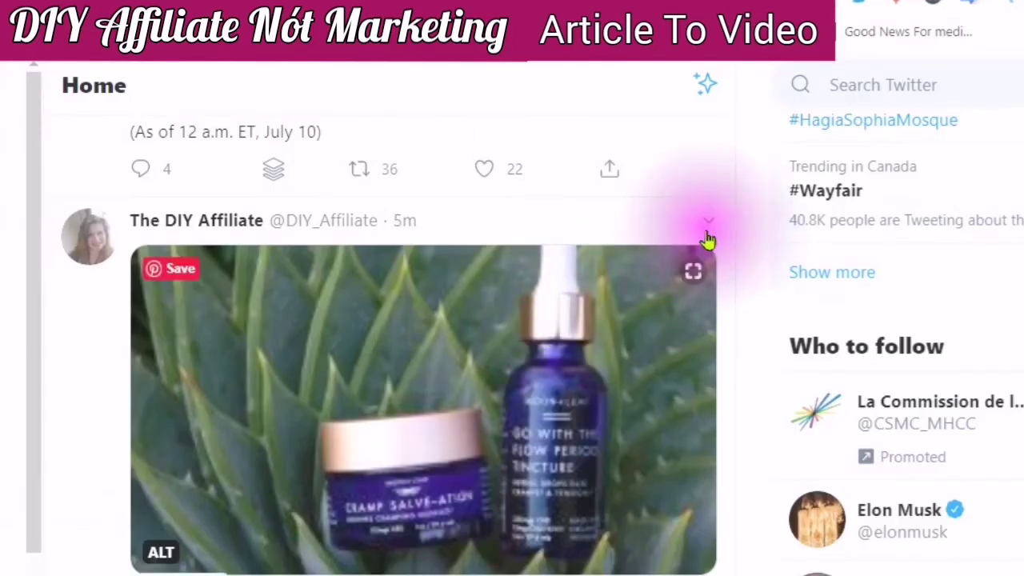
left_click(712, 222)
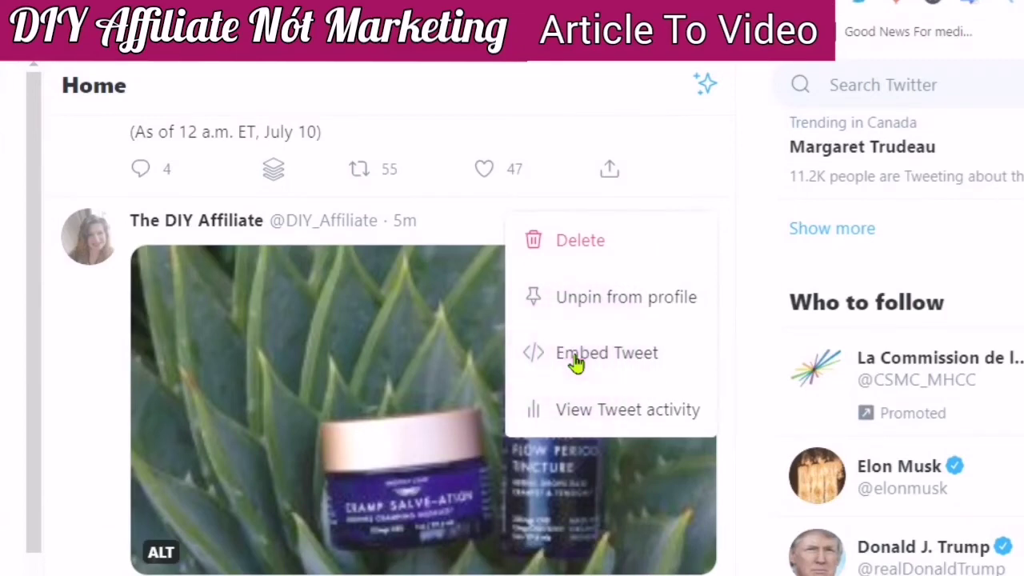
left_click(576, 362)
left_click(576, 363)
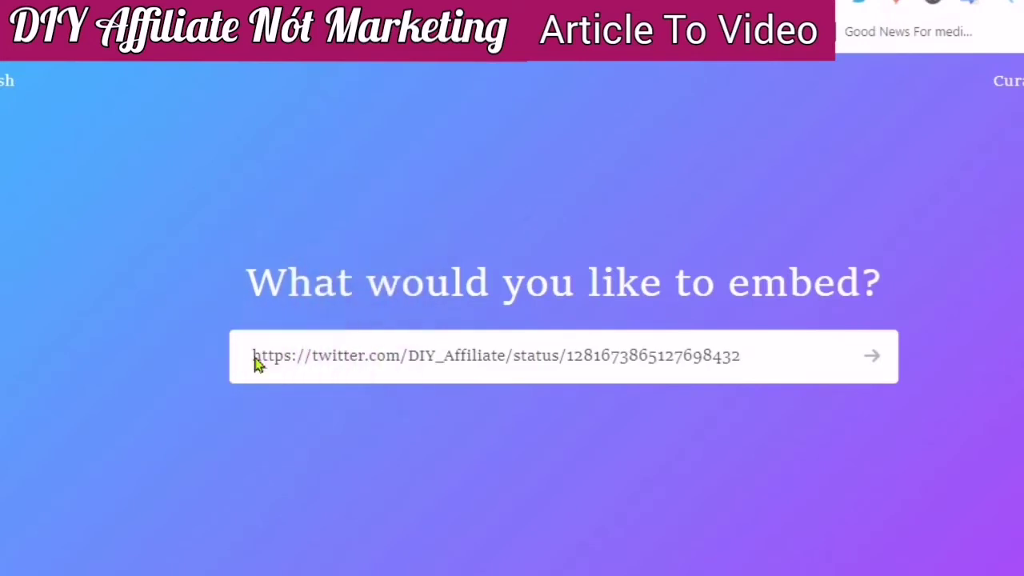
left_click(251, 356)
left_click(244, 352)
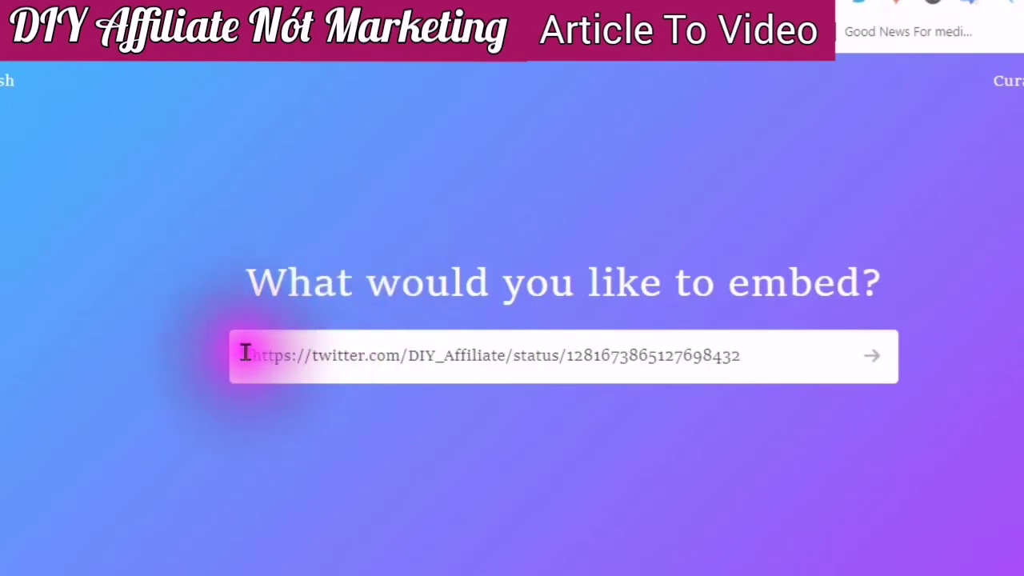
left_click(246, 353)
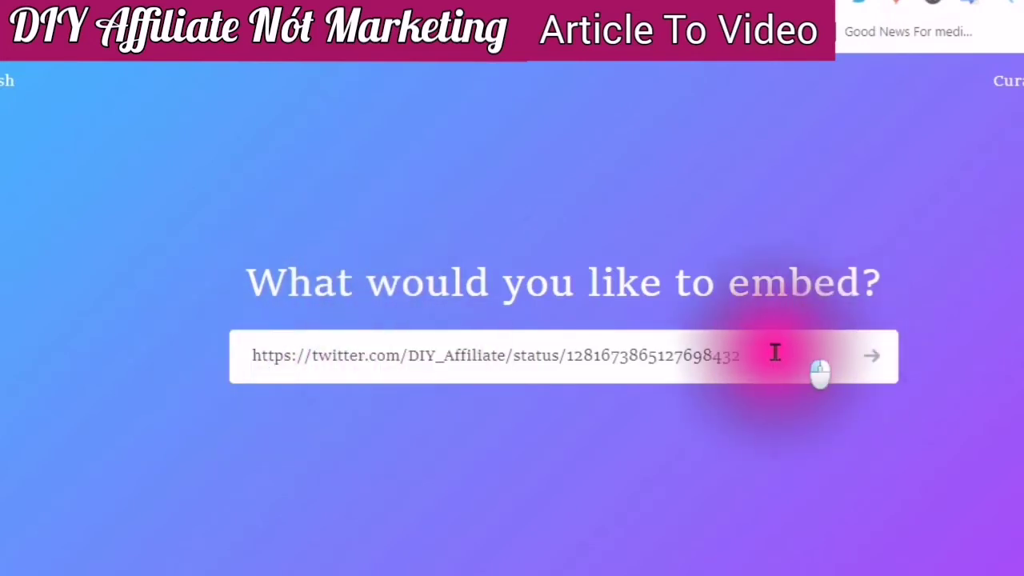
triple_click(711, 352)
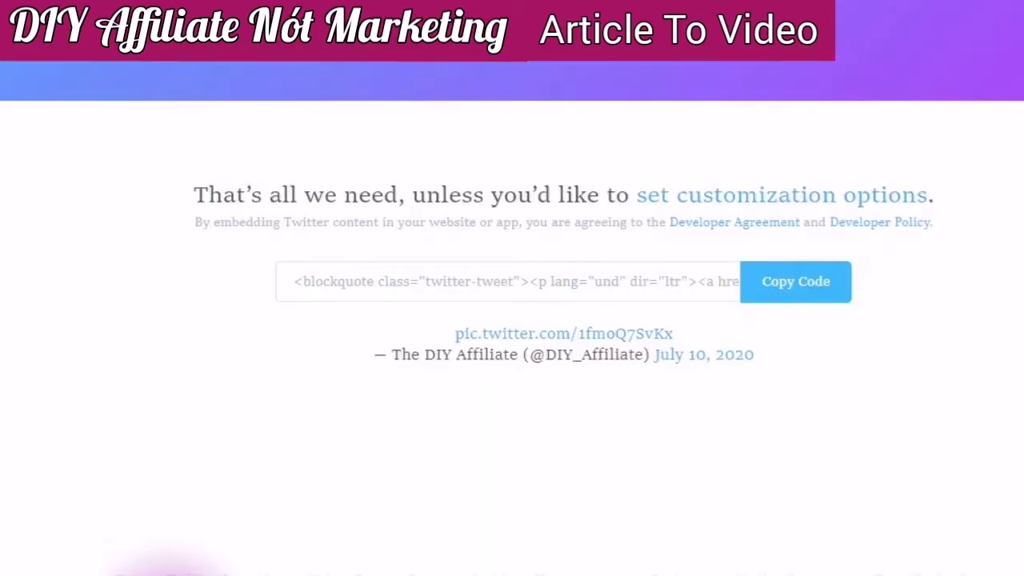
Step: Return to InVideo and review scene 4's fetched tweet and social URL alongside the quote in scene 3
mouse_move(168, 575)
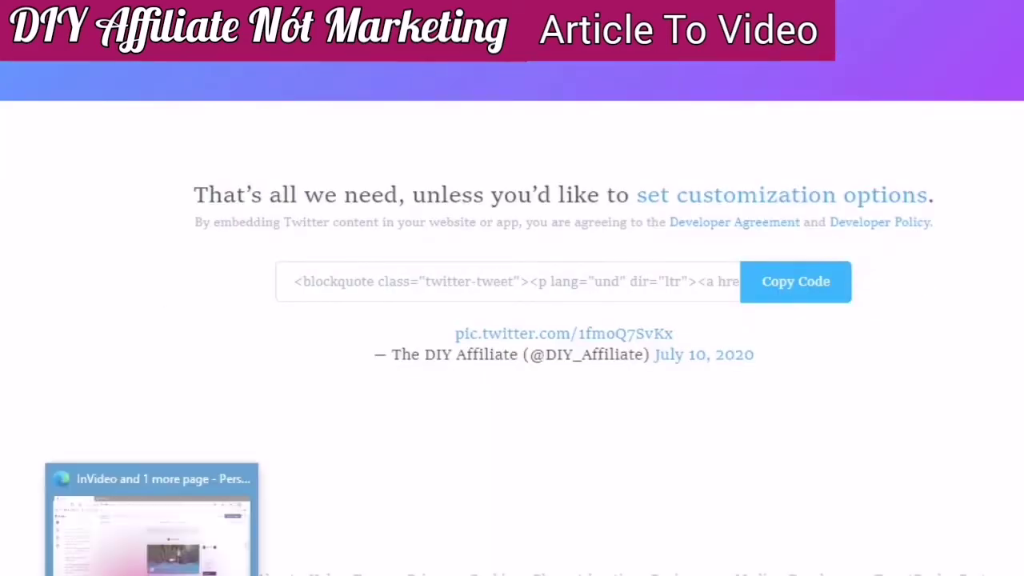
left_click(152, 528)
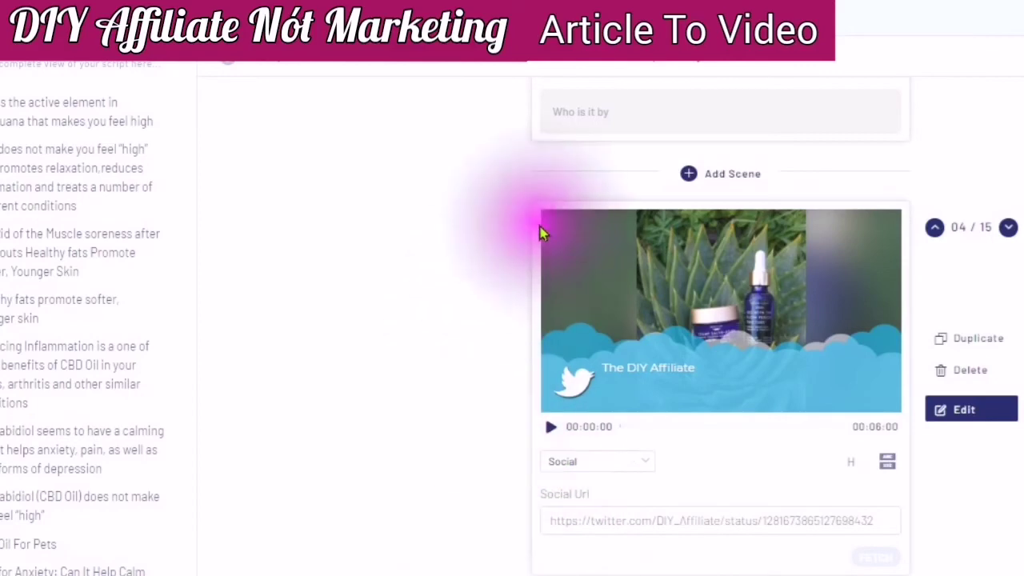
scroll(622, 335, "down", 2)
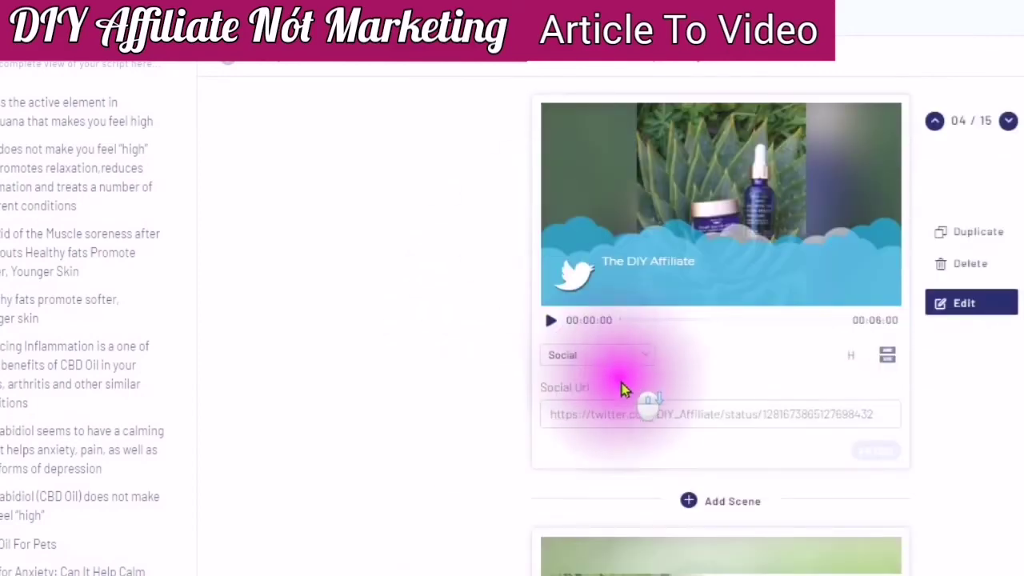
scroll(620, 388, "up", 2)
scroll(620, 388, "up", 5)
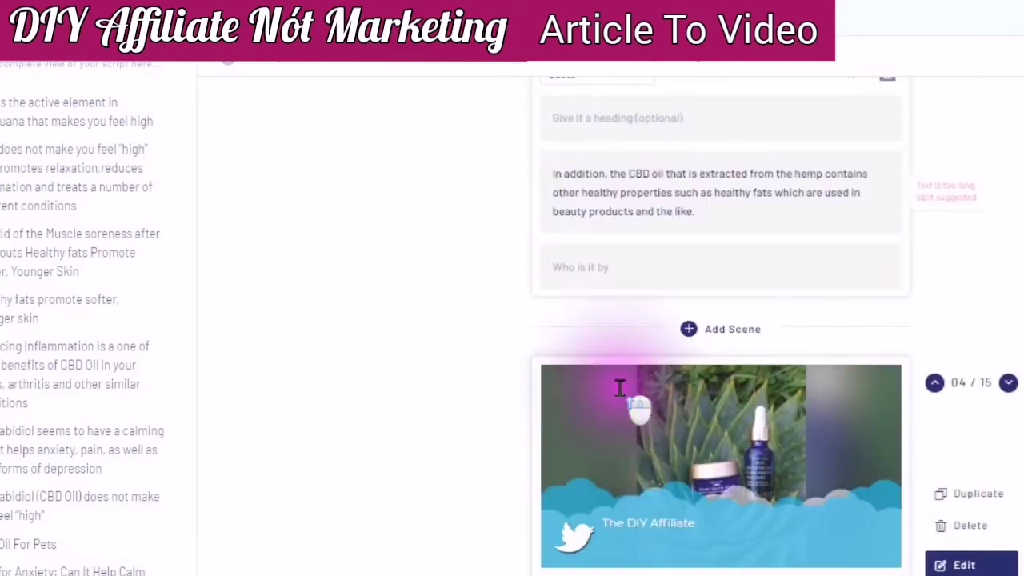
scroll(628, 389, "down", 1)
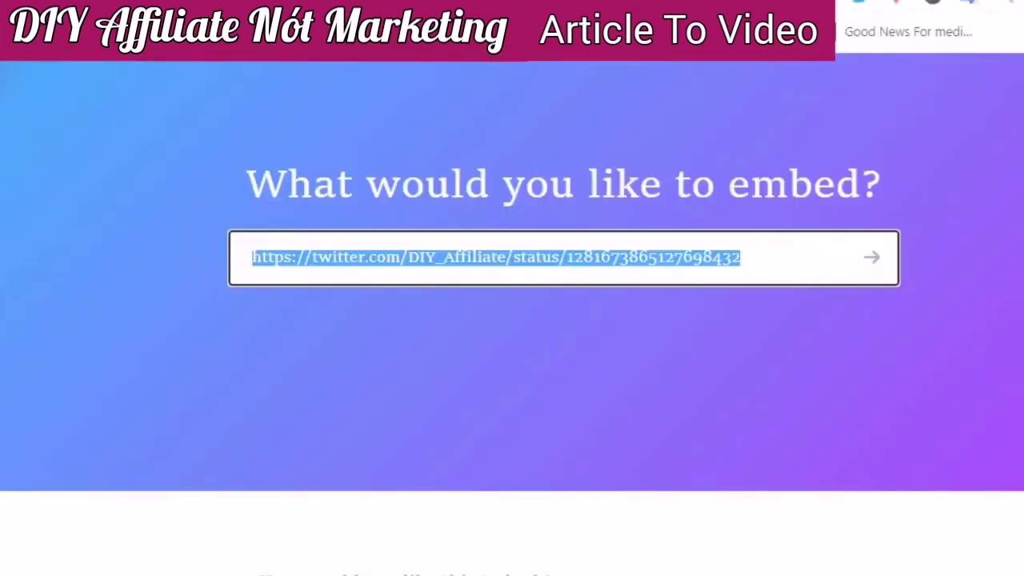
Step: Leave the tweet embed page and open Instagram from the browser's app shortcuts
key("Return")
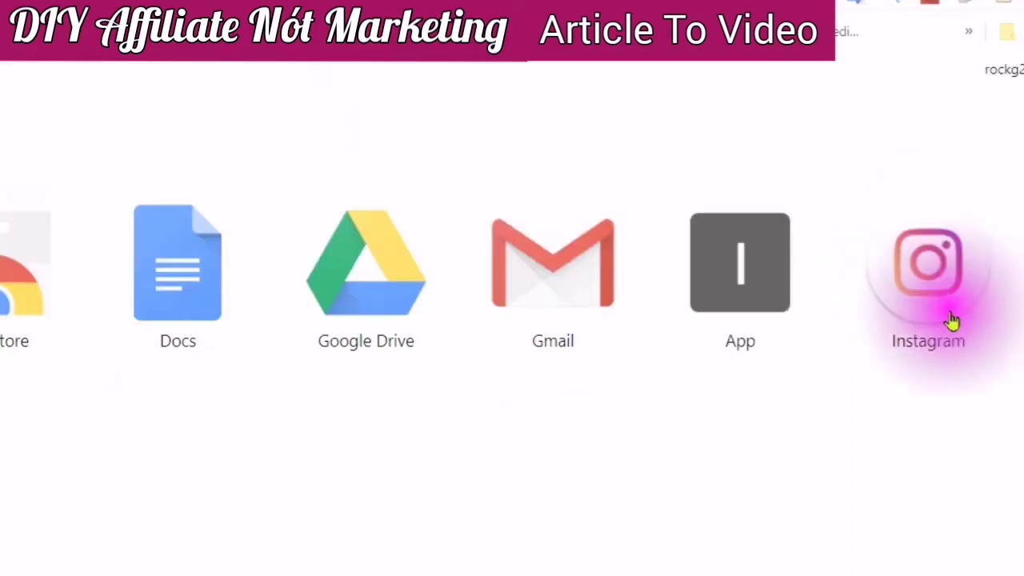
left_click(931, 278)
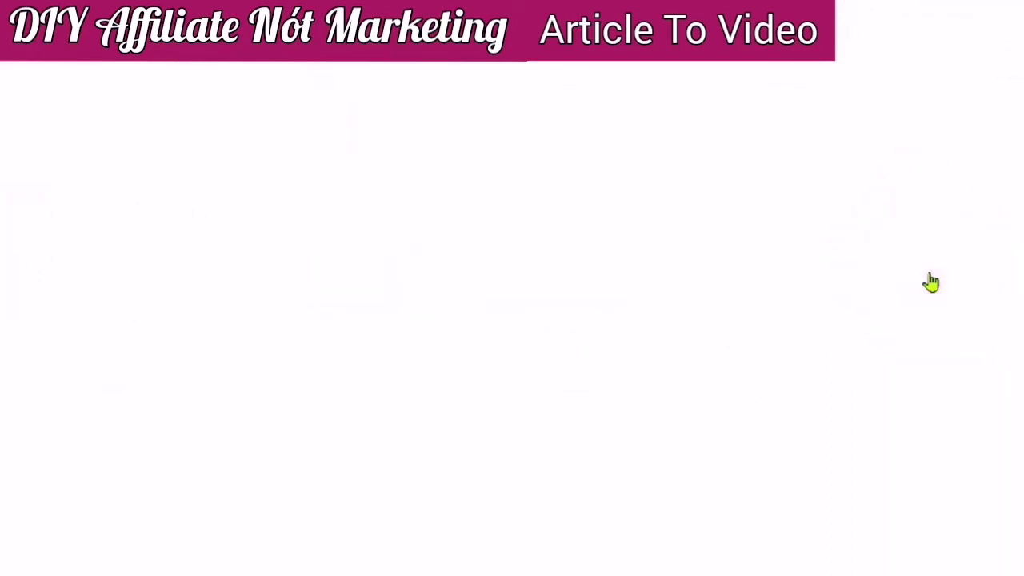
left_click(931, 285)
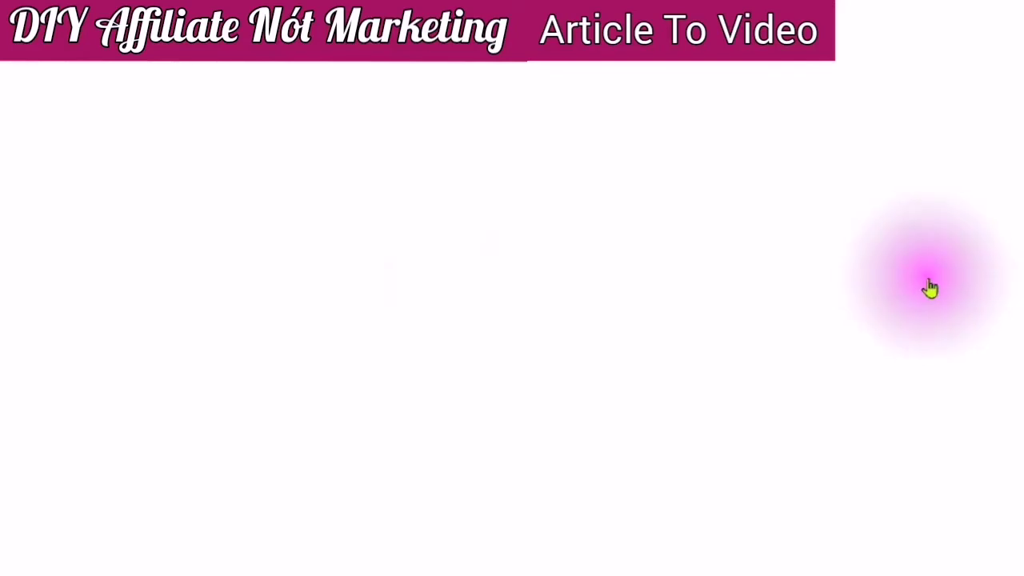
left_click(851, 281)
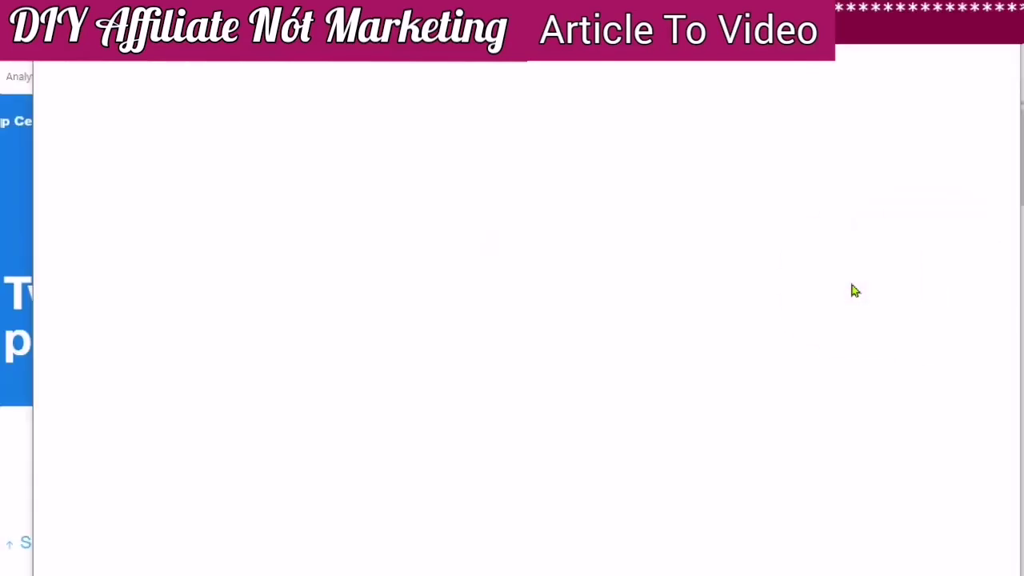
left_click(849, 297)
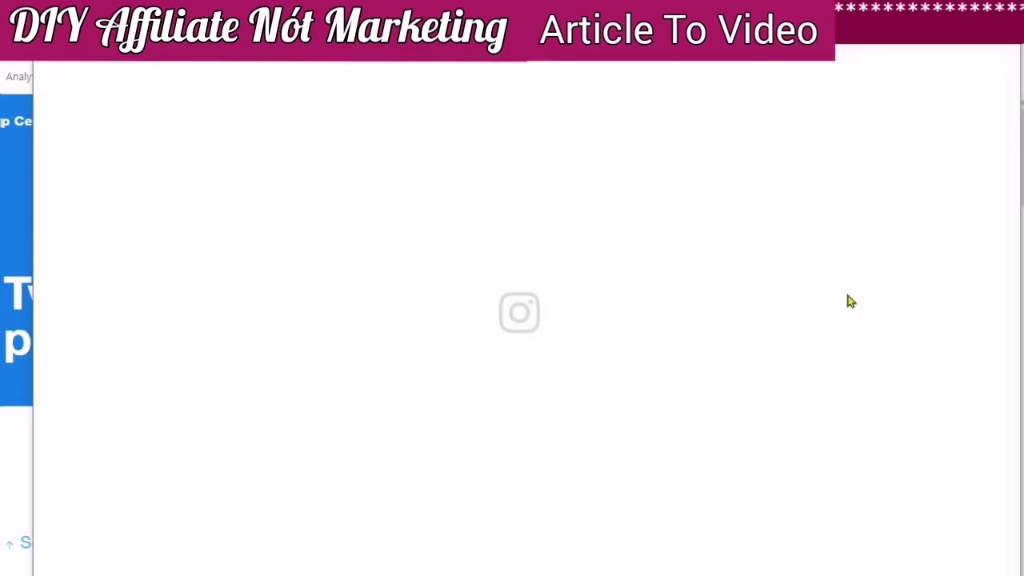
left_click(848, 302)
left_click(848, 304)
left_click(840, 306)
left_click(829, 315)
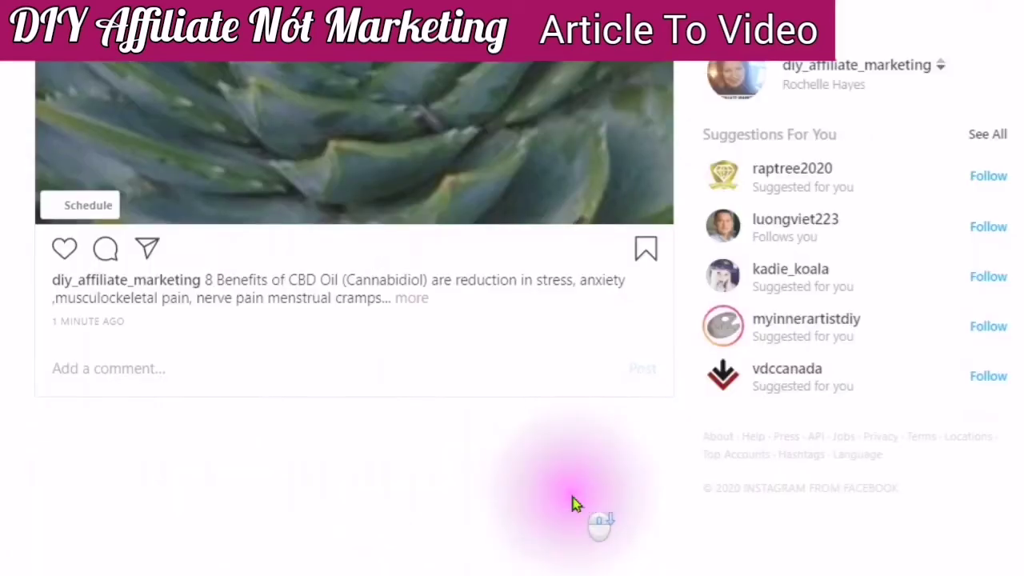
Step: Copy the link of the Instagram post about the 8 benefits of CBD oil
scroll(570, 496, "down", 1)
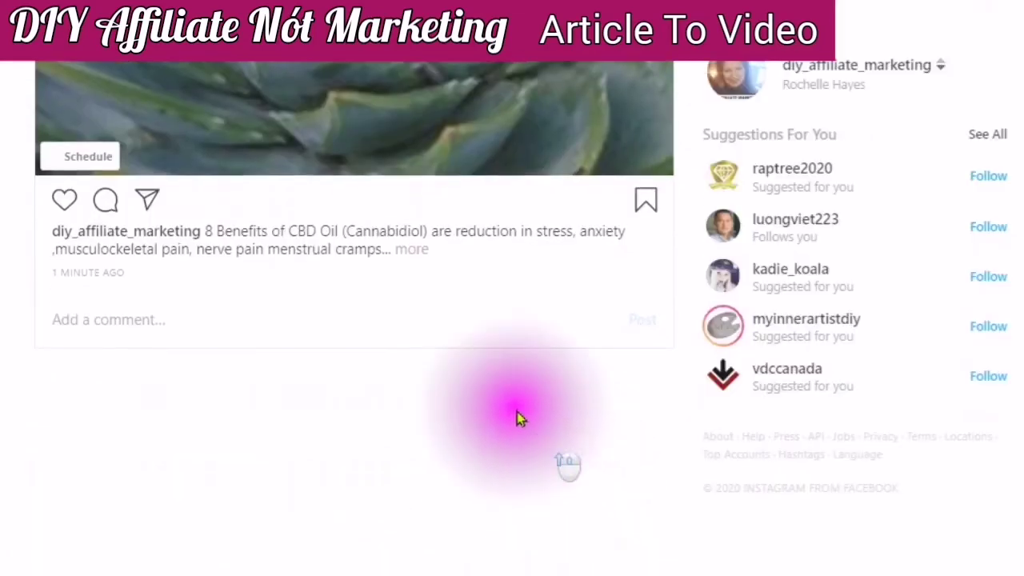
scroll(494, 274, "up", 5)
scroll(492, 270, "up", 3)
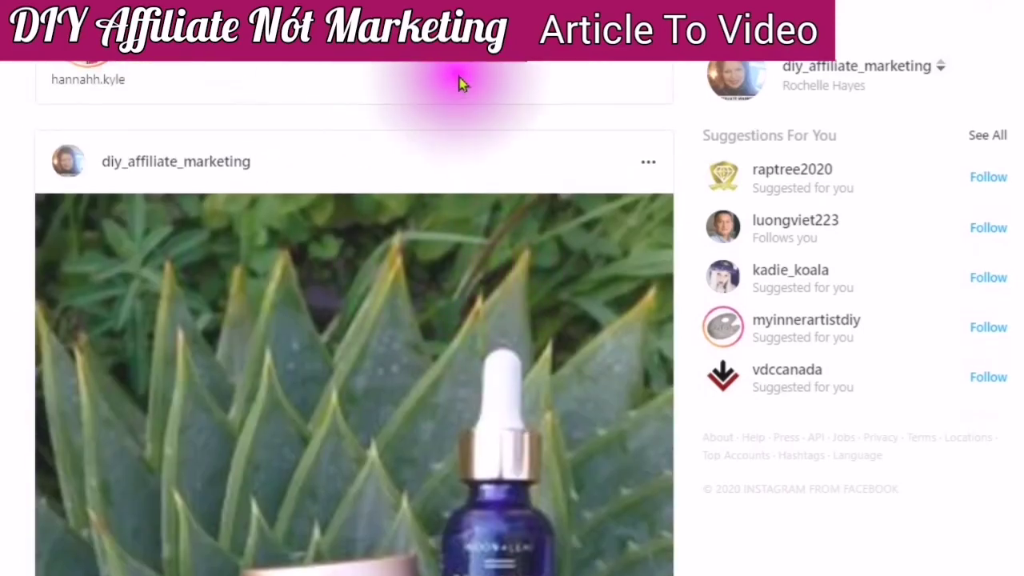
left_click(650, 168)
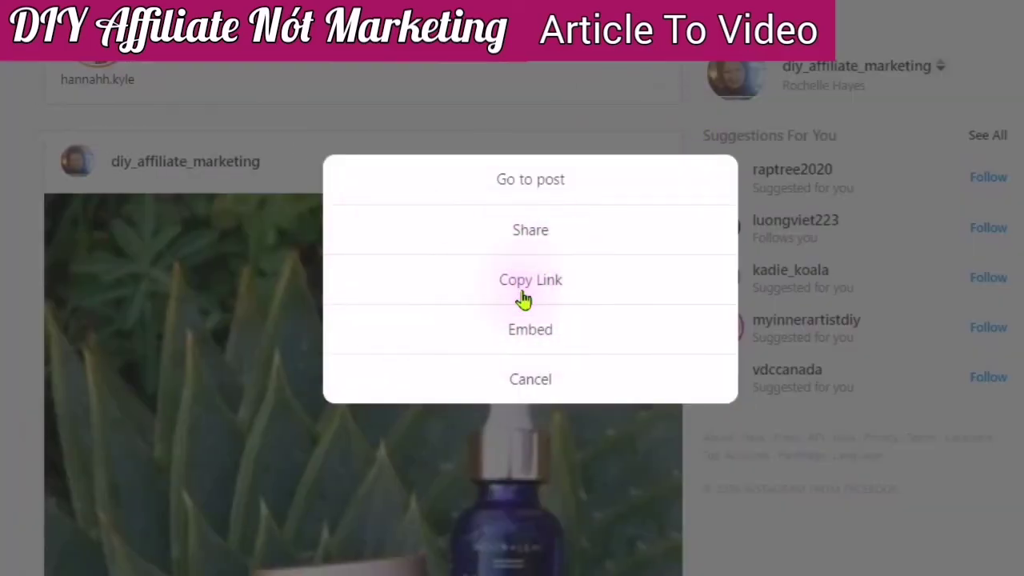
left_click(524, 288)
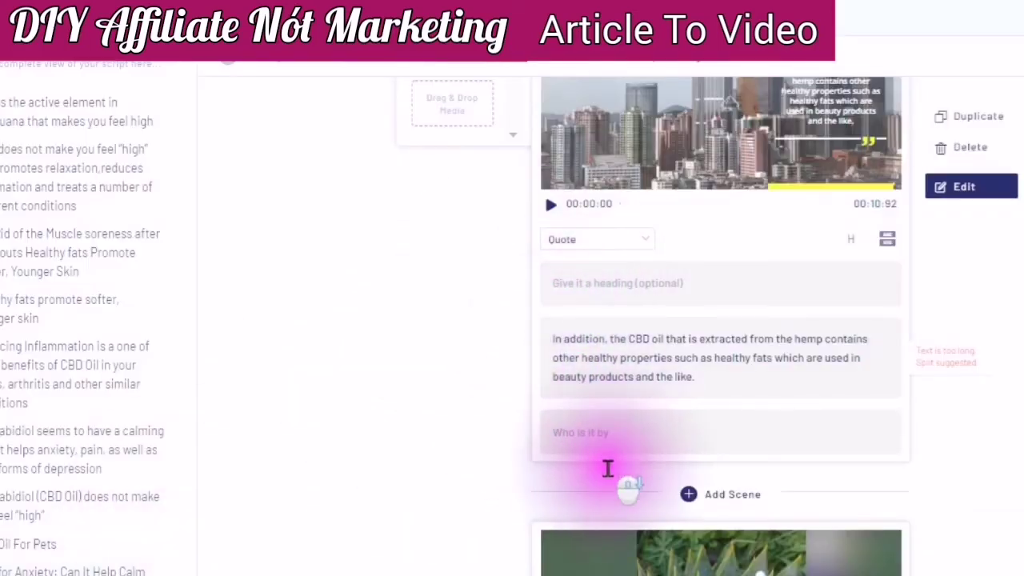
Step: Return to InVideo and review the storyboard from the scene 3 quote to the scene captioned "The major active ingredient in marijuana is THC"
scroll(594, 524, "down", 1)
scroll(593, 524, "down", 1)
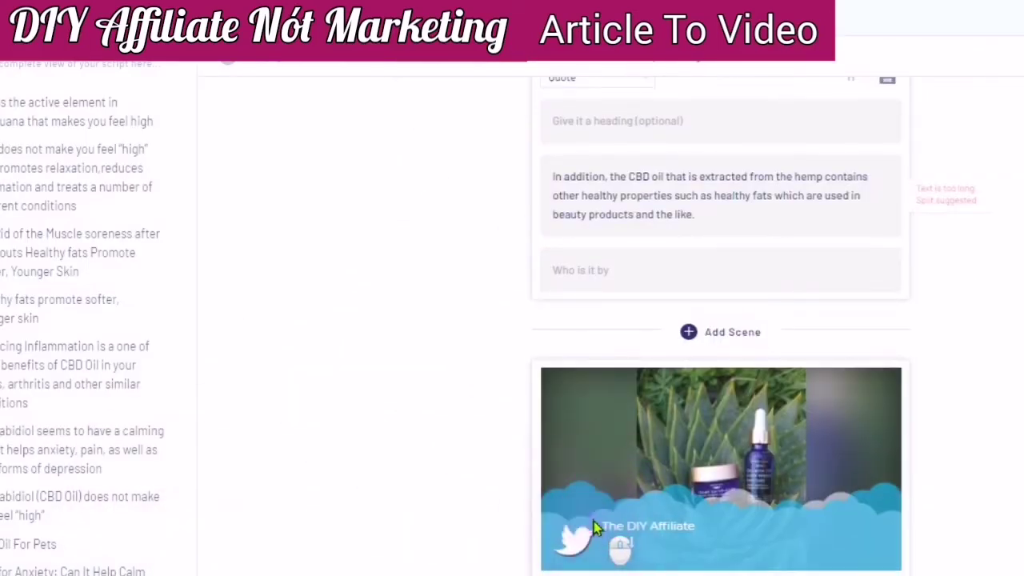
scroll(589, 512, "down", 3)
scroll(589, 512, "down", 5)
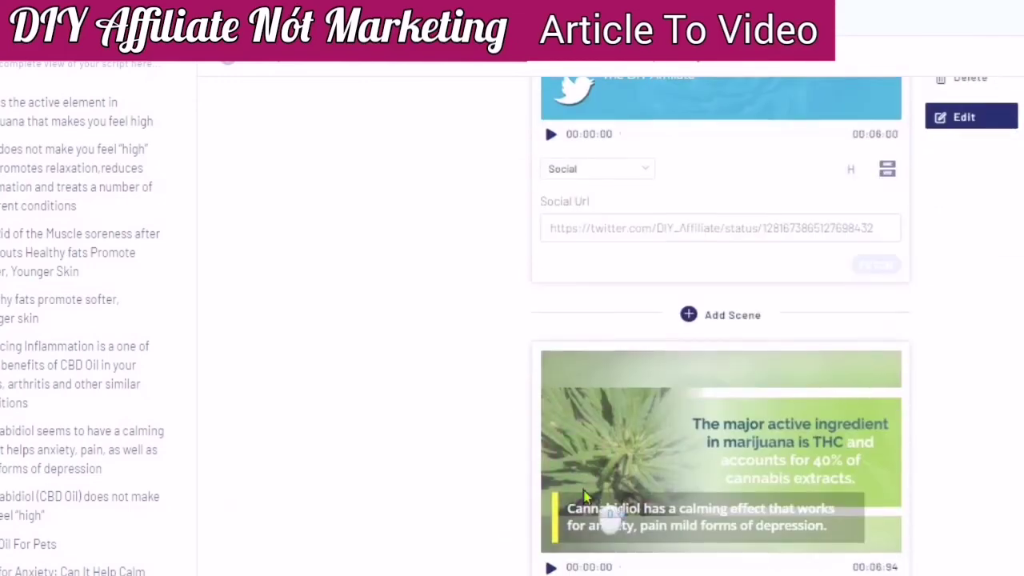